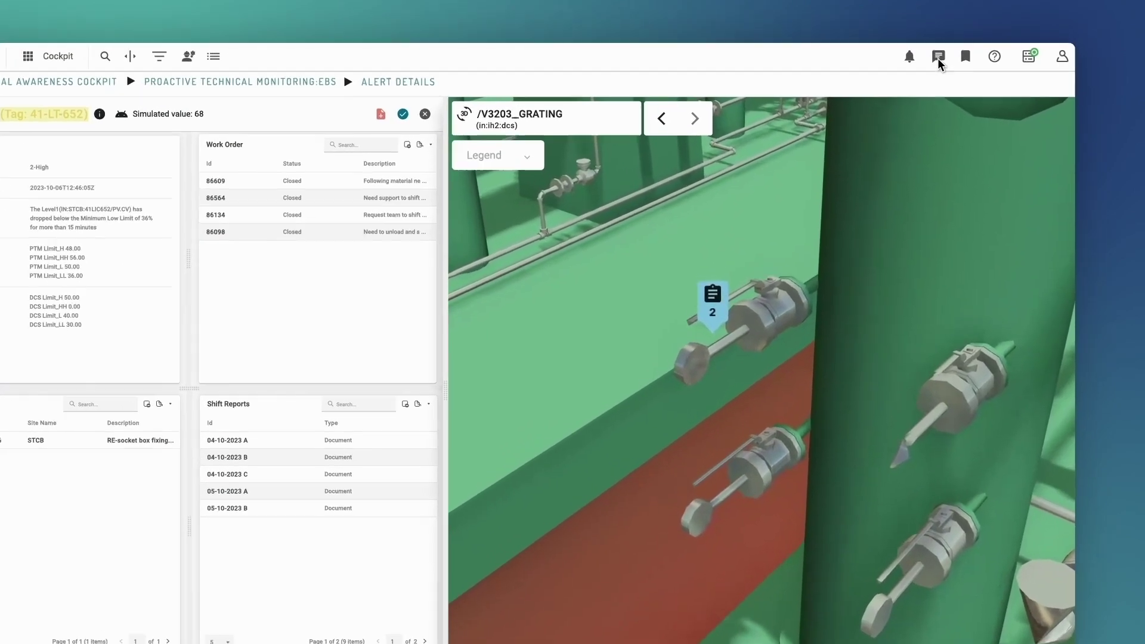
Ask Asset Copilot for past events similar to UAS51591, review reference 116987, then show the tag's Info Graph
{"action": "left_click", "coordinate": [959, 49]}
{"action": "type", "text": "Are there any similar events to UAS51591"}
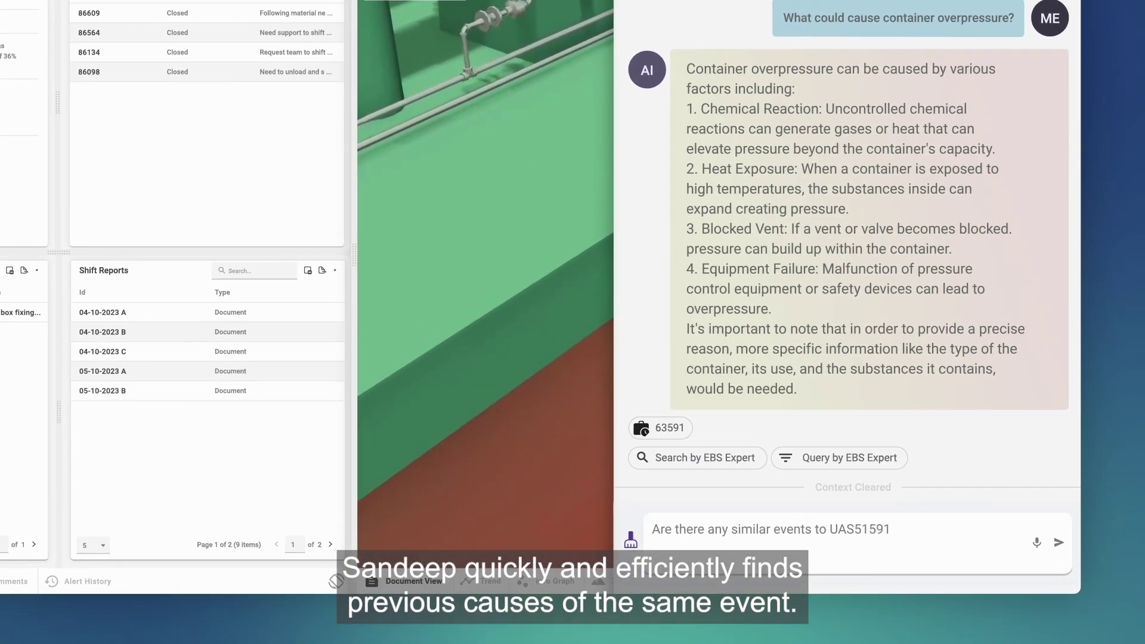
{"action": "type", "text": "?"}
{"action": "key", "text": "Return"}
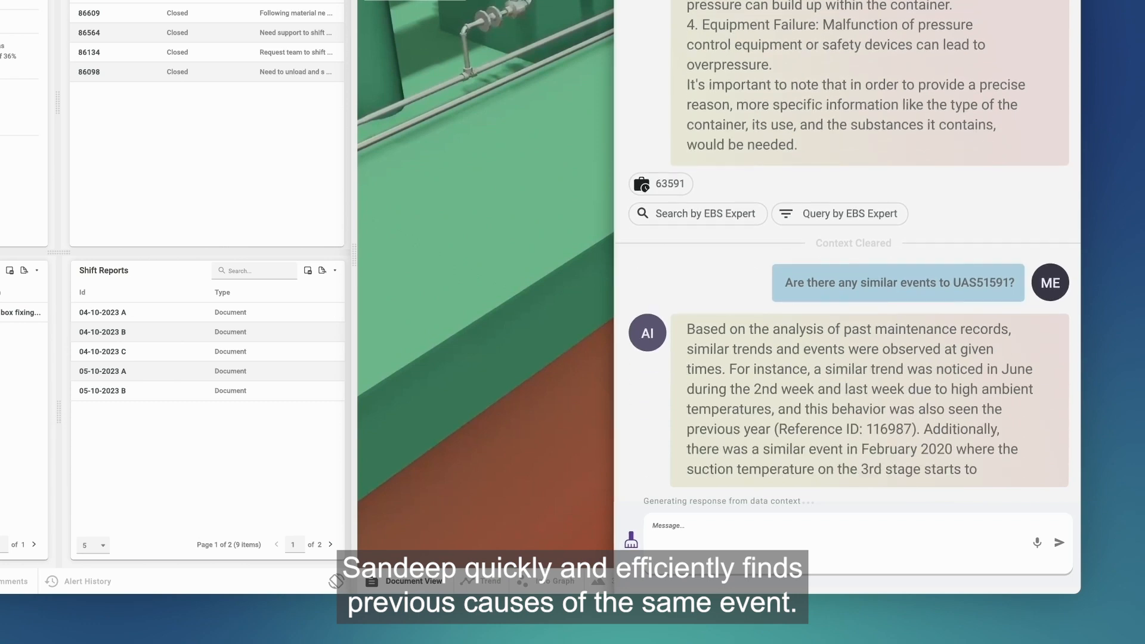
{"action": "left_click", "coordinate": [671, 455]}
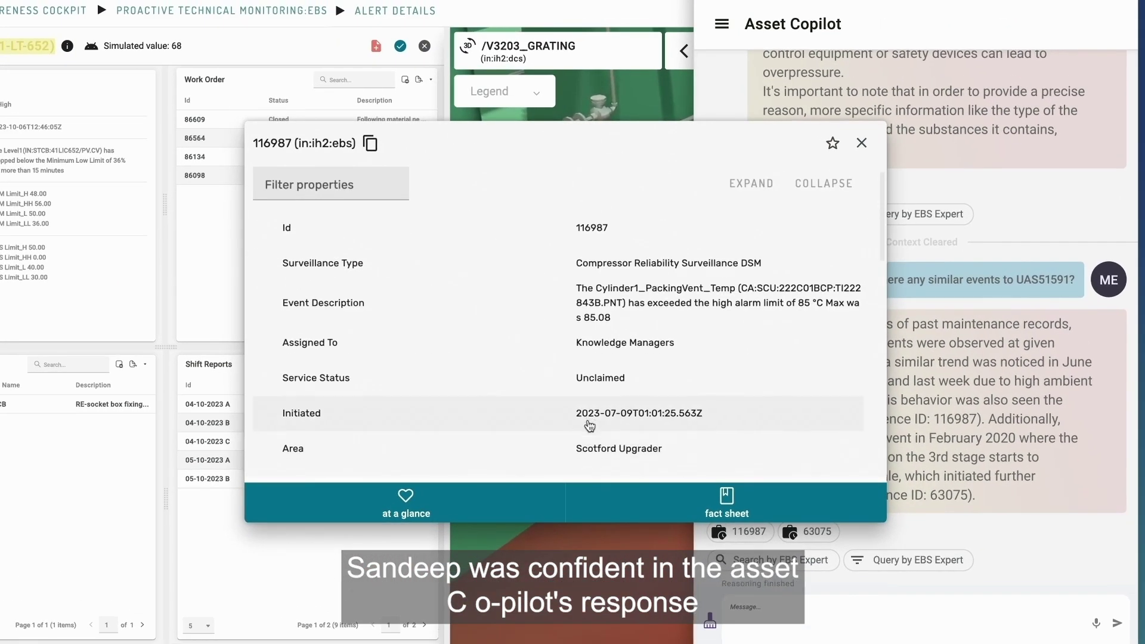
{"action": "scroll", "coordinate": [588, 426], "scroll_direction": "down", "scroll_amount": 2}
{"action": "scroll", "coordinate": [589, 426], "scroll_direction": "down", "scroll_amount": 1}
{"action": "scroll", "coordinate": [588, 426], "scroll_direction": "down", "scroll_amount": 1}
{"action": "scroll", "coordinate": [589, 426], "scroll_direction": "down", "scroll_amount": 1}
{"action": "scroll", "coordinate": [589, 426], "scroll_direction": "down", "scroll_amount": 1}
{"action": "scroll", "coordinate": [589, 426], "scroll_direction": "down", "scroll_amount": 1}
{"action": "left_click", "coordinate": [862, 146]}
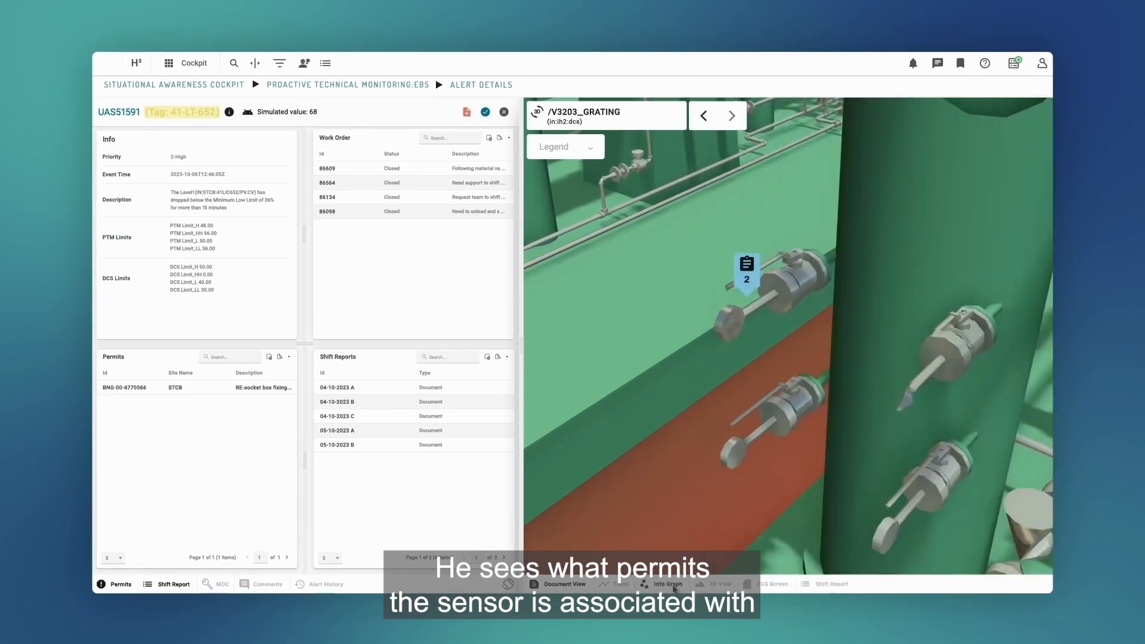
{"action": "left_click", "coordinate": [668, 584]}
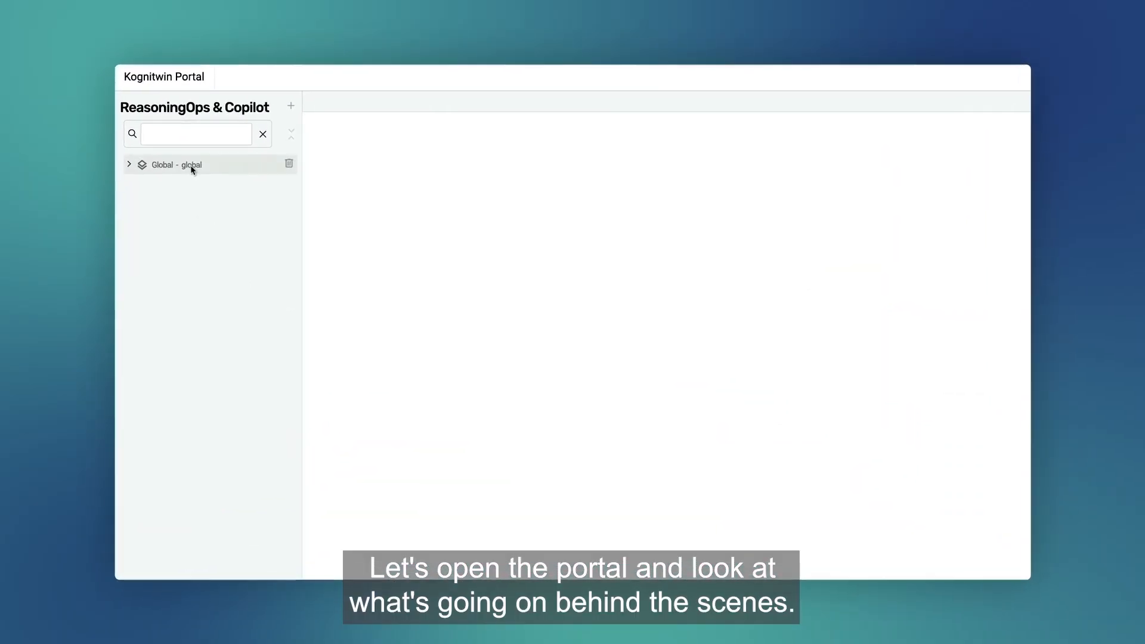
Under Global > AIs, review the Asset Copilot AI's Activate AI Type, keeping OpenAI GPT 4
{"action": "left_click", "coordinate": [235, 186]}
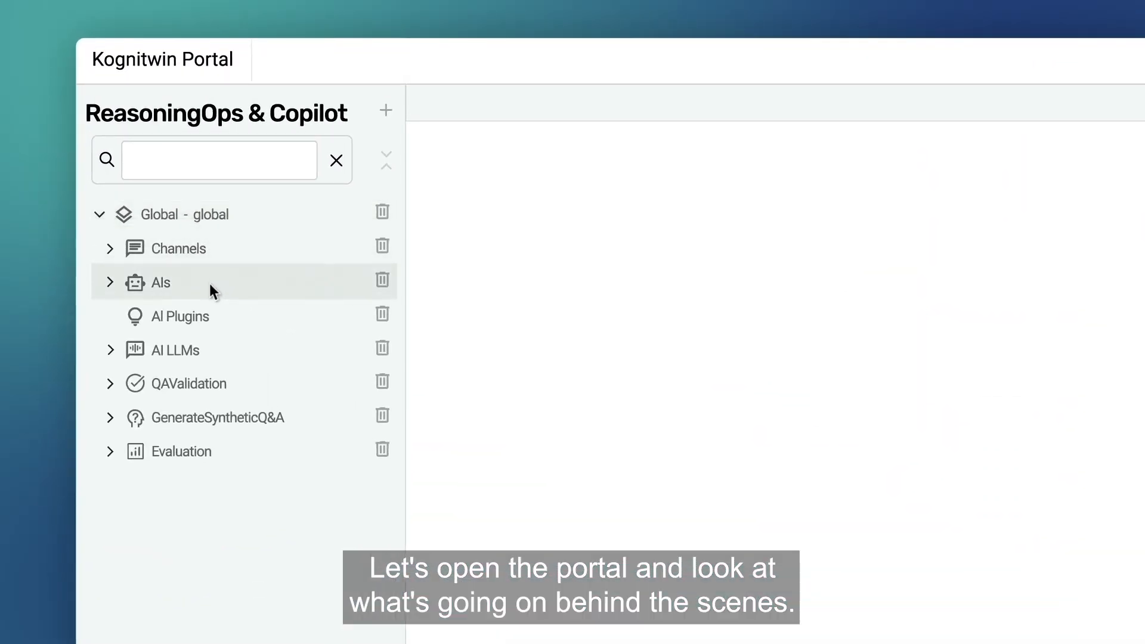
{"action": "left_click", "coordinate": [210, 283]}
{"action": "left_click", "coordinate": [256, 315]}
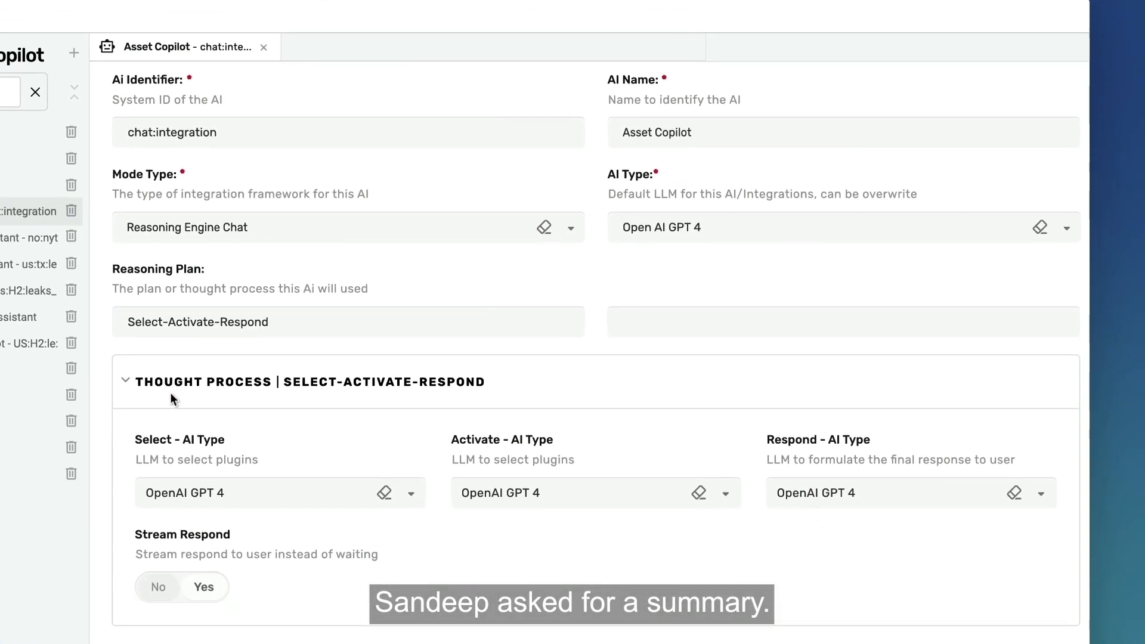
{"action": "left_click", "coordinate": [651, 394]}
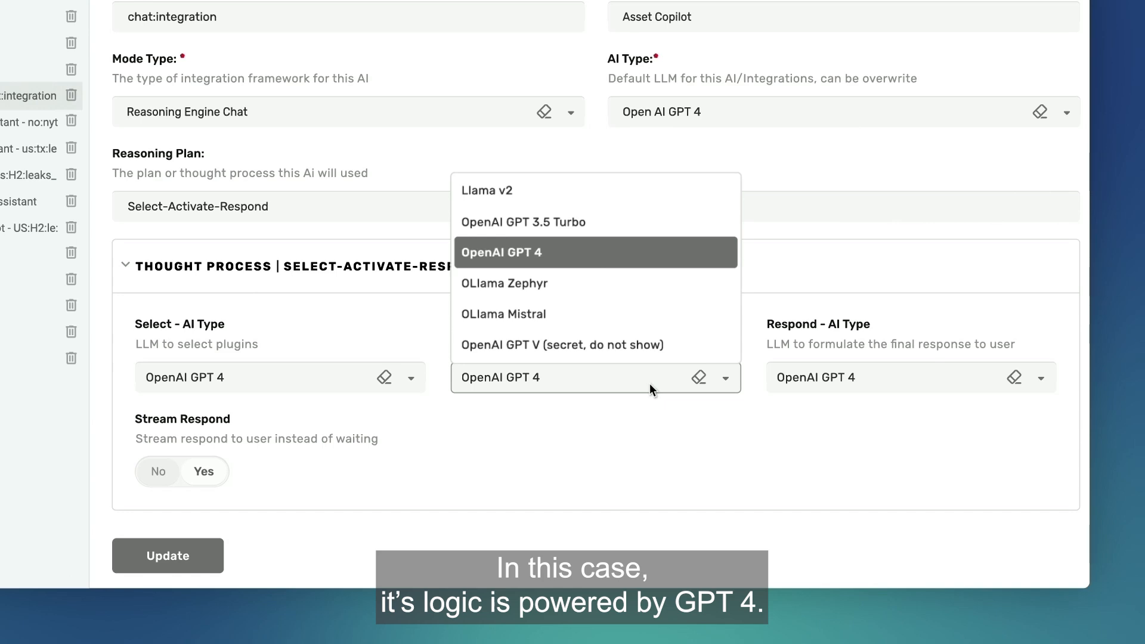
{"action": "left_click", "coordinate": [651, 388]}
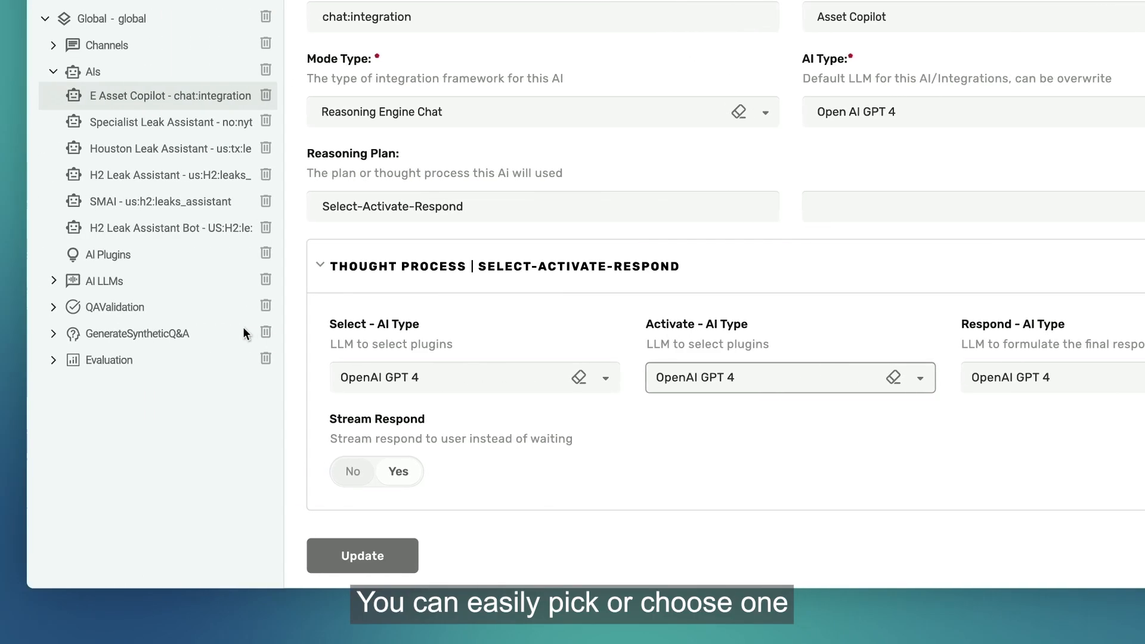
Under AI LLMs, review the Phi-3 model instance settings
{"action": "left_click", "coordinate": [227, 285]}
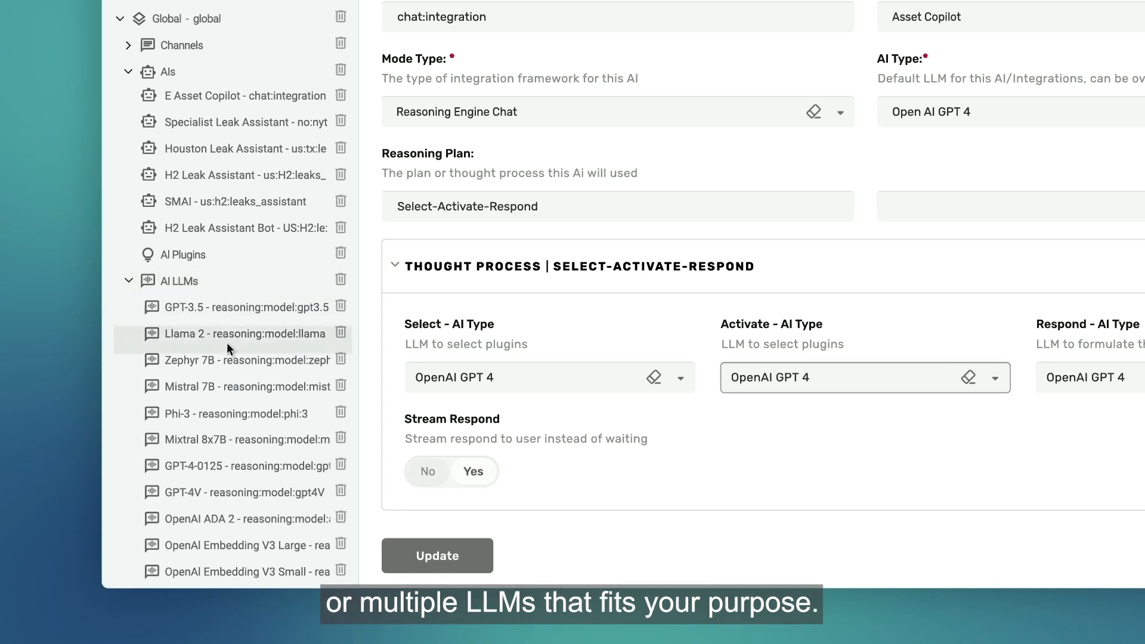
{"action": "left_click", "coordinate": [222, 416]}
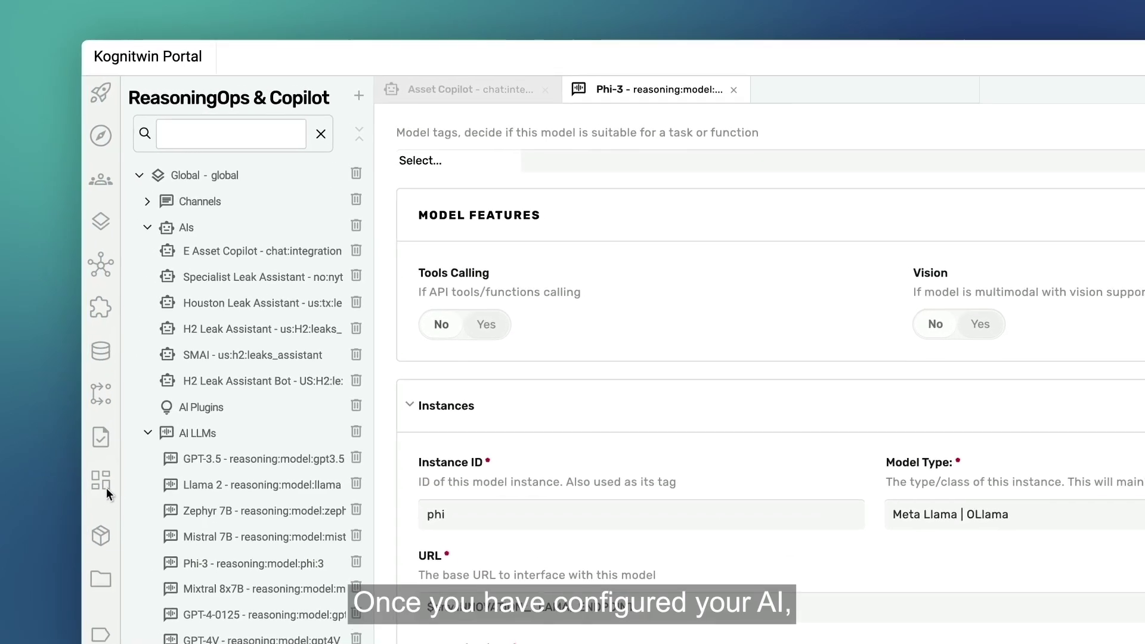
Review the H2 AI workflow's Asset Copilot data sources and its AI Search settings
{"action": "left_click", "coordinate": [107, 487]}
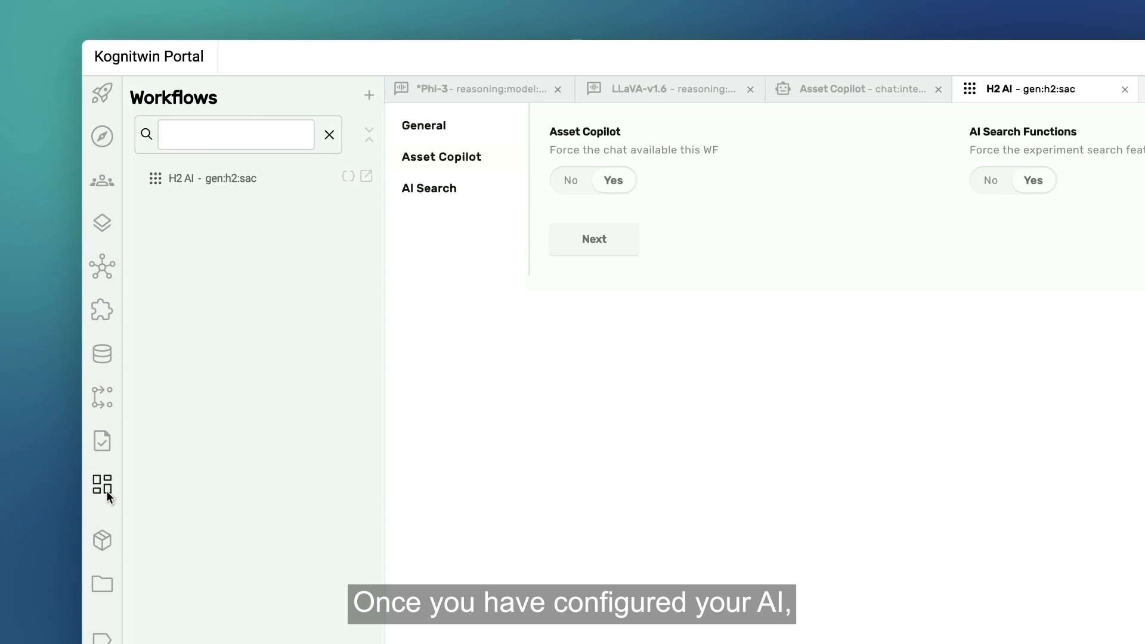
{"action": "left_click", "coordinate": [417, 164]}
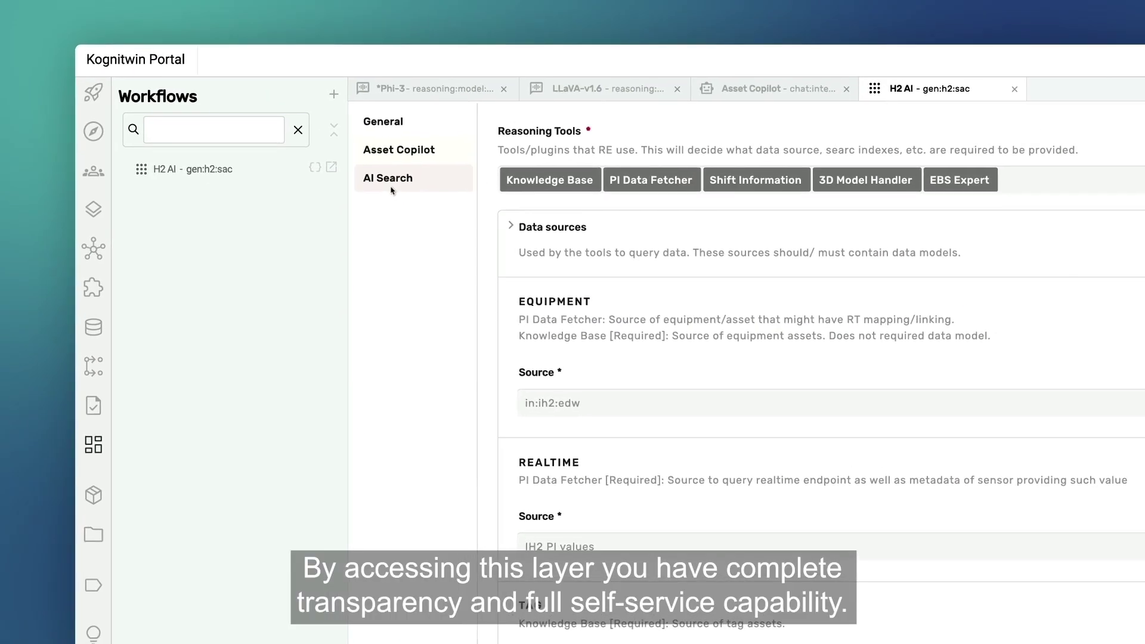
{"action": "left_click", "coordinate": [391, 184]}
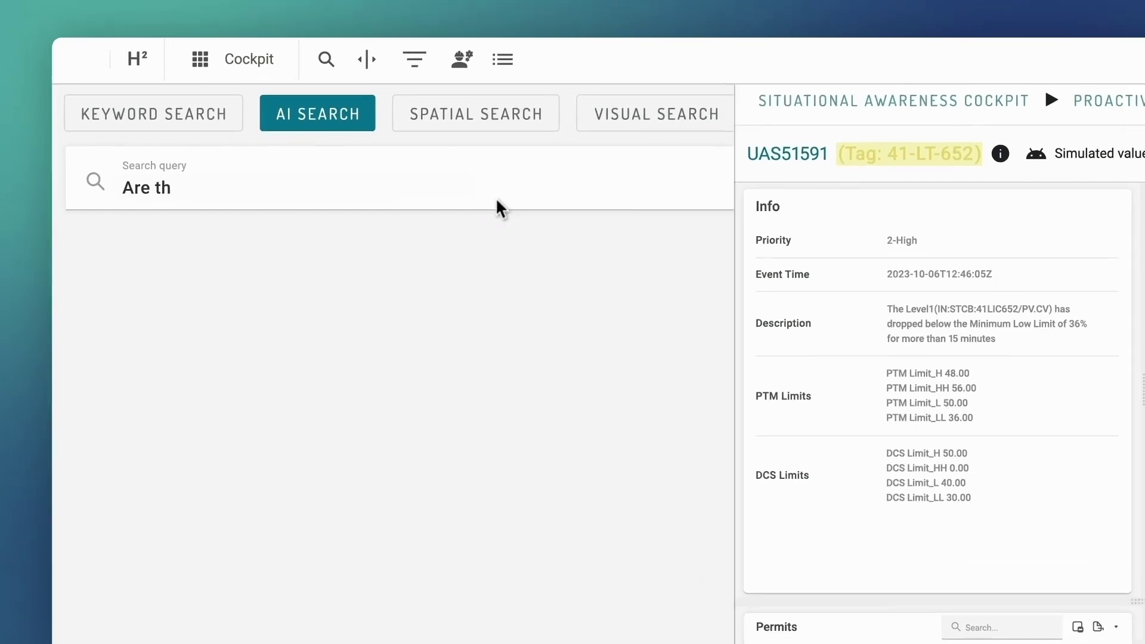
{"action": "type", "text": "ere any similar"}
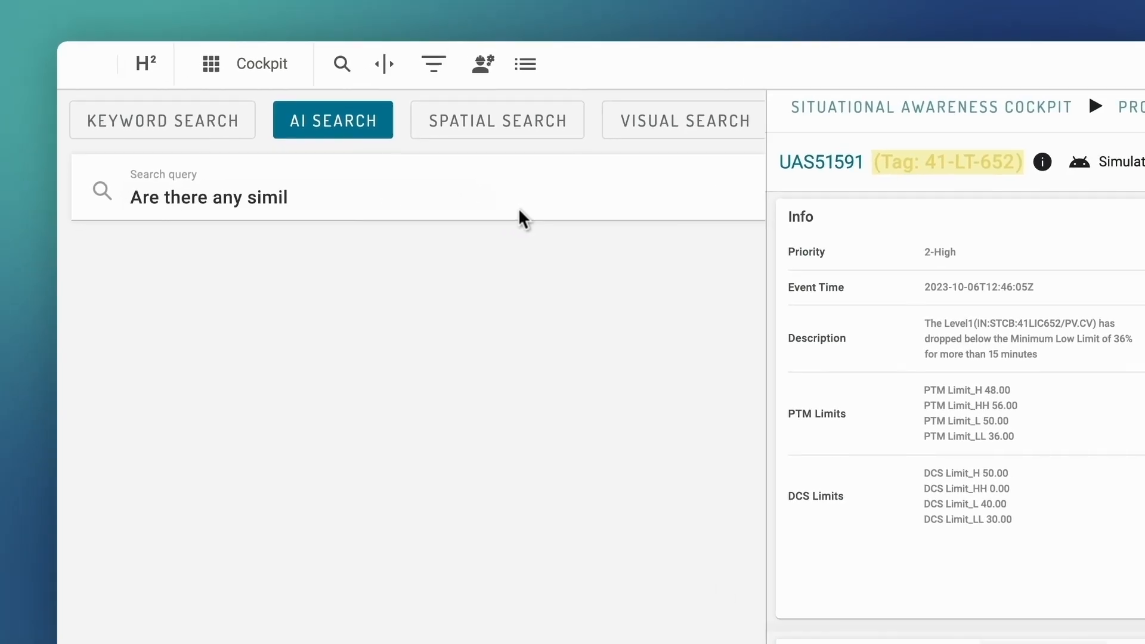
{"action": "type", "text": " events to UAS51591?"}
Run the similar-events AI search and draft a specialist service request with TAO Analysis and Recommendation
{"action": "key", "text": "Return"}
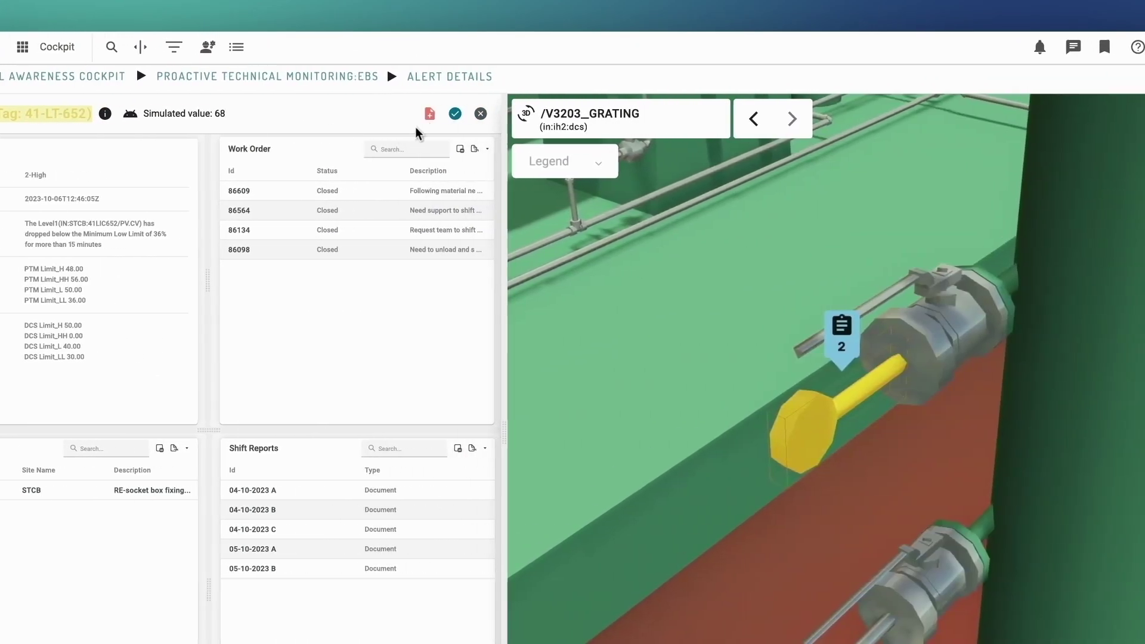
{"action": "left_click", "coordinate": [429, 113]}
{"action": "type", "text": "No indication"}
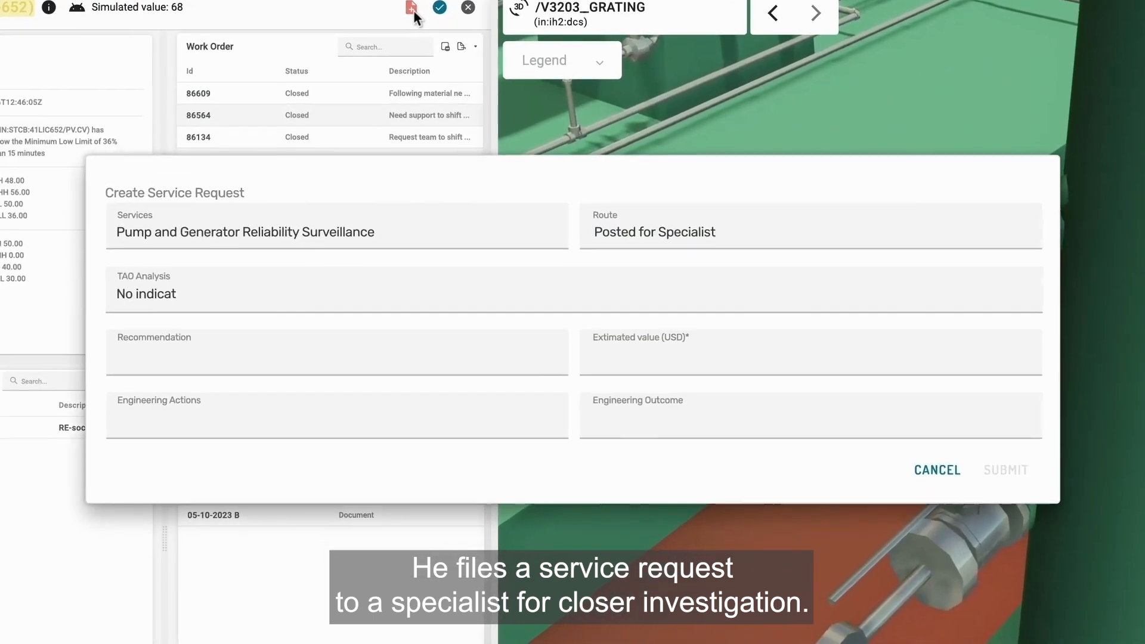
{"action": "type", "text": " of sensor error, needs further investigation by specialist team"}
{"action": "key", "text": "Tab"}
{"action": "type", "text": "Identify root cause, assume sensor reading is correct"}
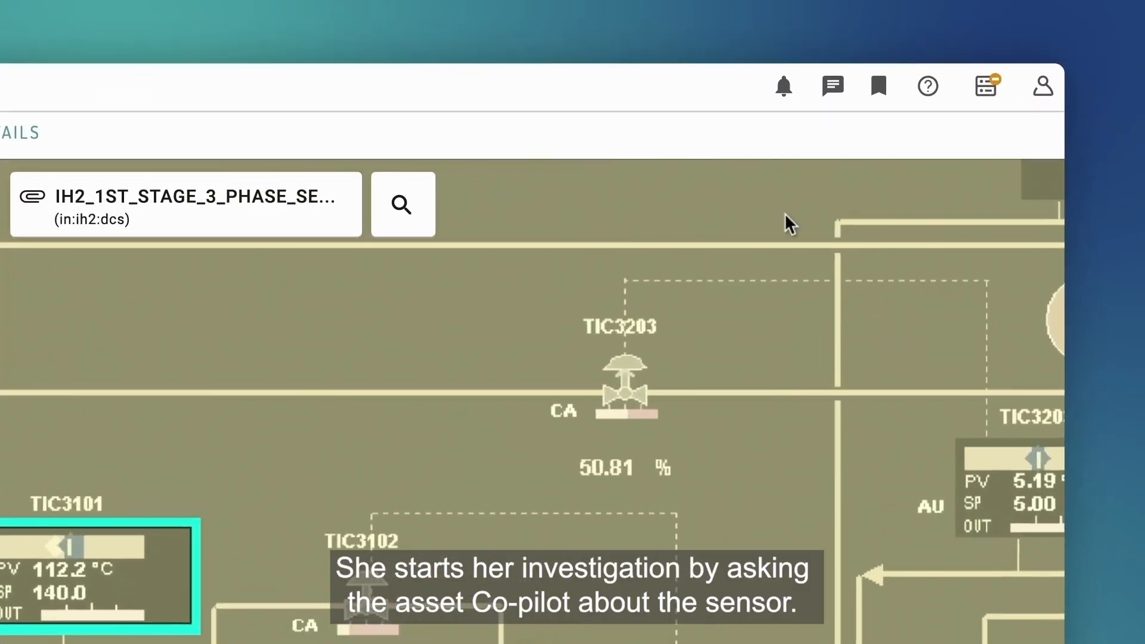
Ask Asset Copilot 'Tell me about 41-lt-652'
{"action": "left_click", "coordinate": [832, 87]}
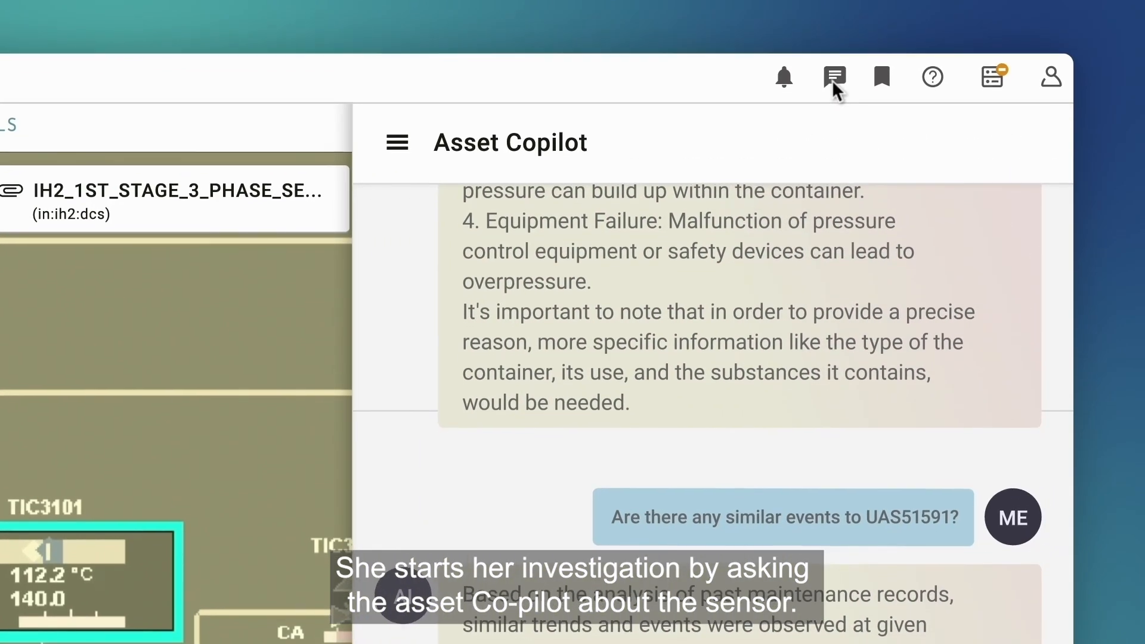
{"action": "type", "text": "Tell me about 41-lt-652"}
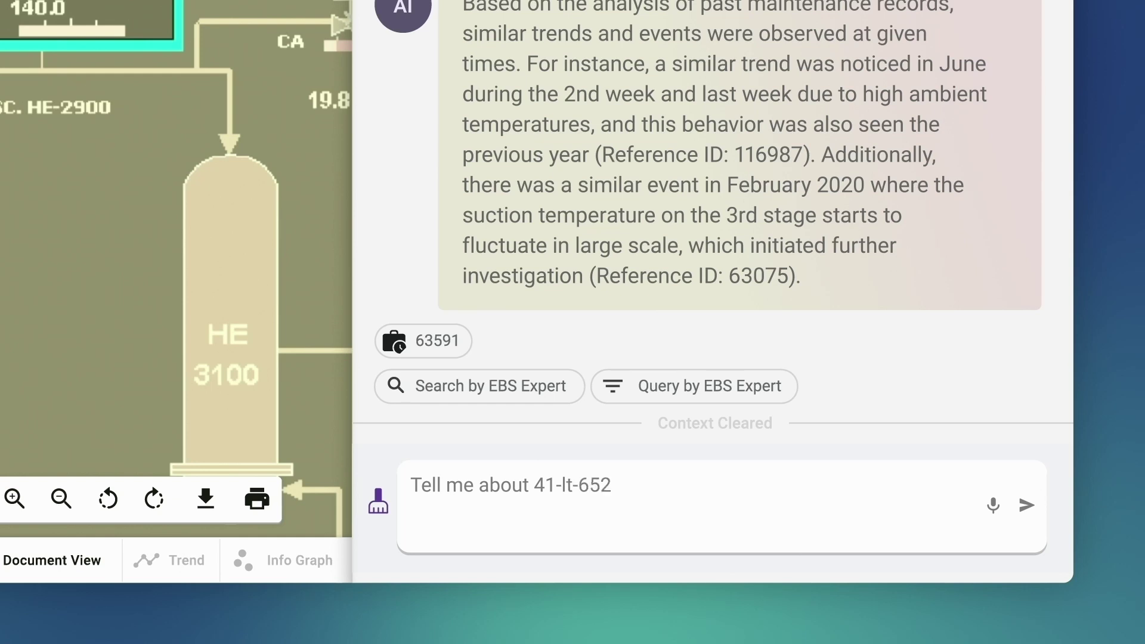
{"action": "key", "text": "Return"}
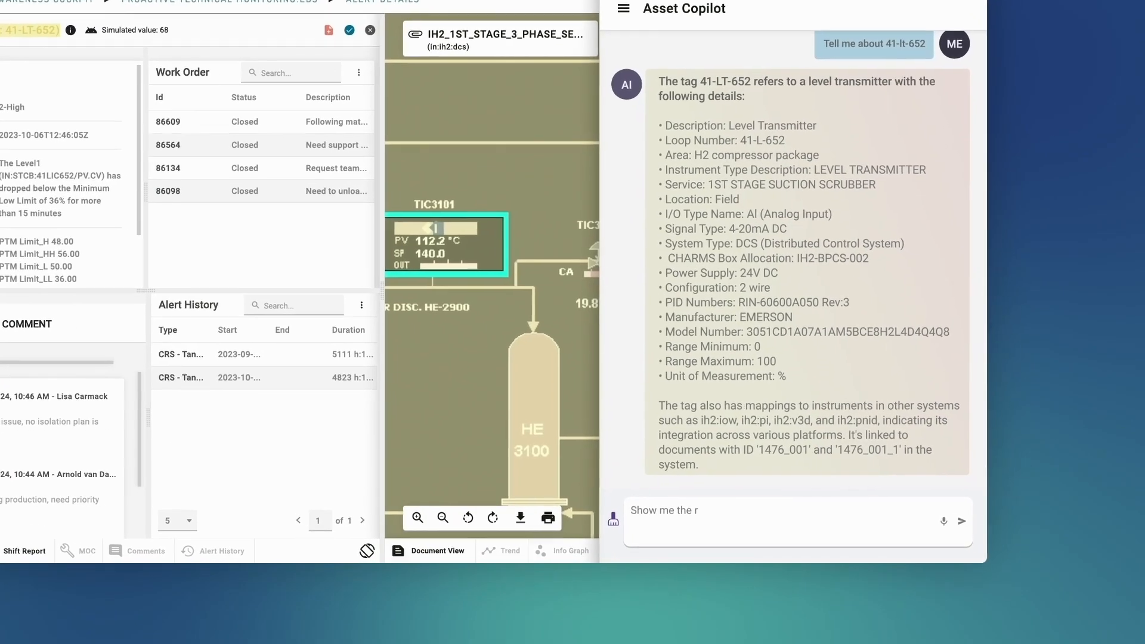
Ask for 41-LT-652's realtime trend, pan the P&ID to scrubber V-4101, and ask about 41-LT-651
{"action": "key", "text": "Return"}
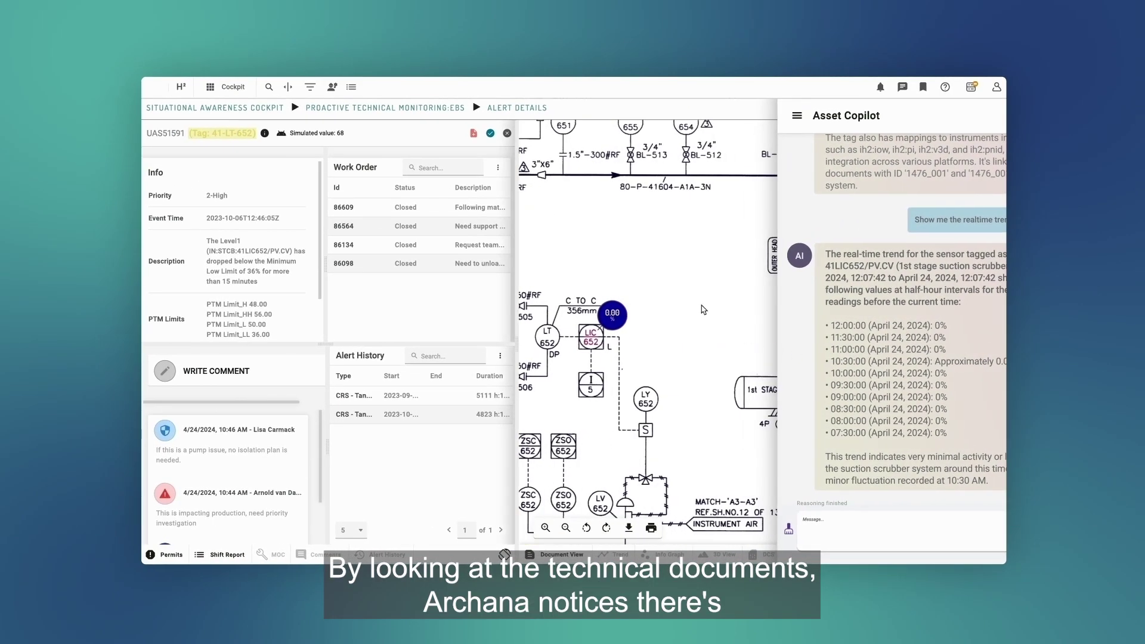
{"action": "left_click_drag", "start_coordinate": [702, 310], "coordinate": [772, 345]}
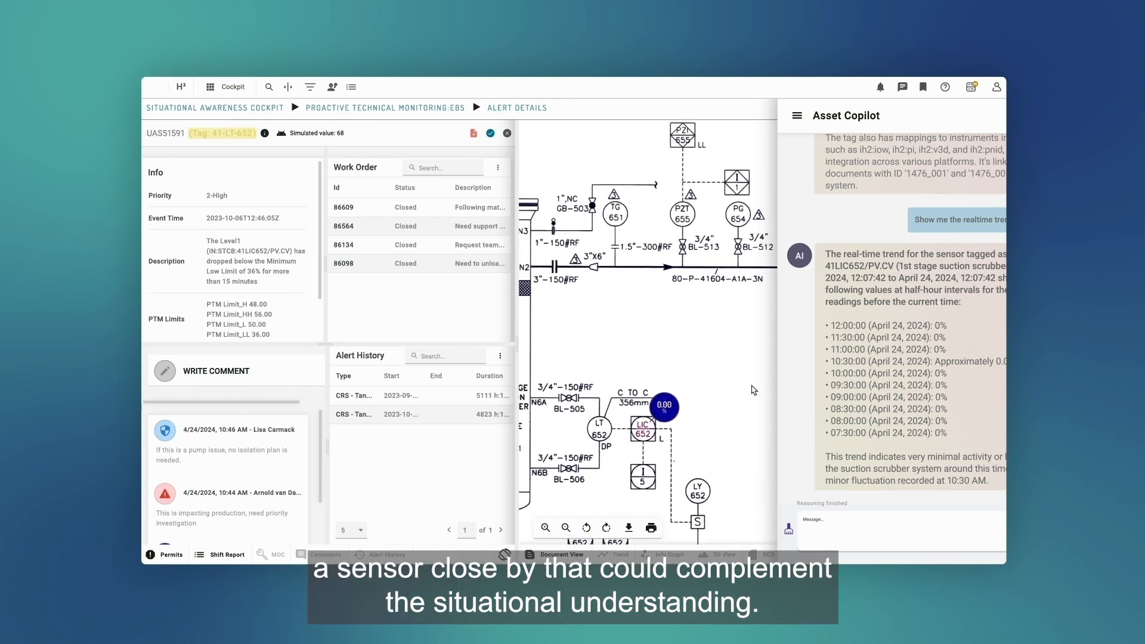
{"action": "mouse_move", "coordinate": [651, 414]}
{"action": "left_mouse_down"}
{"action": "mouse_move", "coordinate": [697, 335]}
{"action": "mouse_move", "coordinate": [752, 358]}
{"action": "left_mouse_up"}
{"action": "type", "text": "Tell me a"}
{"action": "type", "text": "bout 41"}
{"action": "type", "text": "-LT-651"}
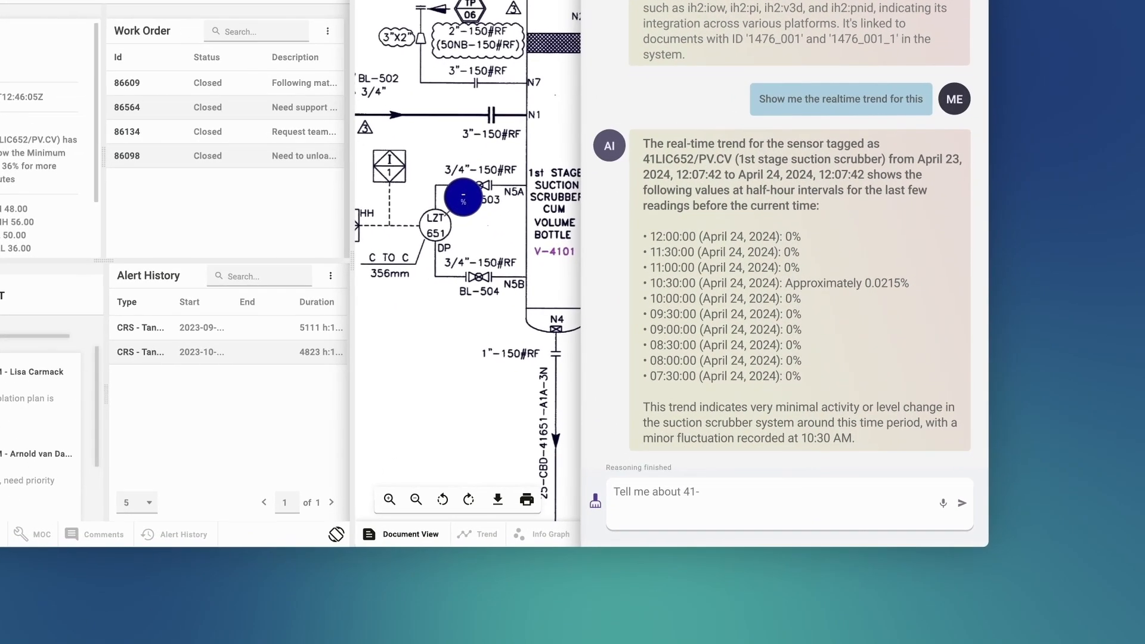
{"action": "key", "text": "Return"}
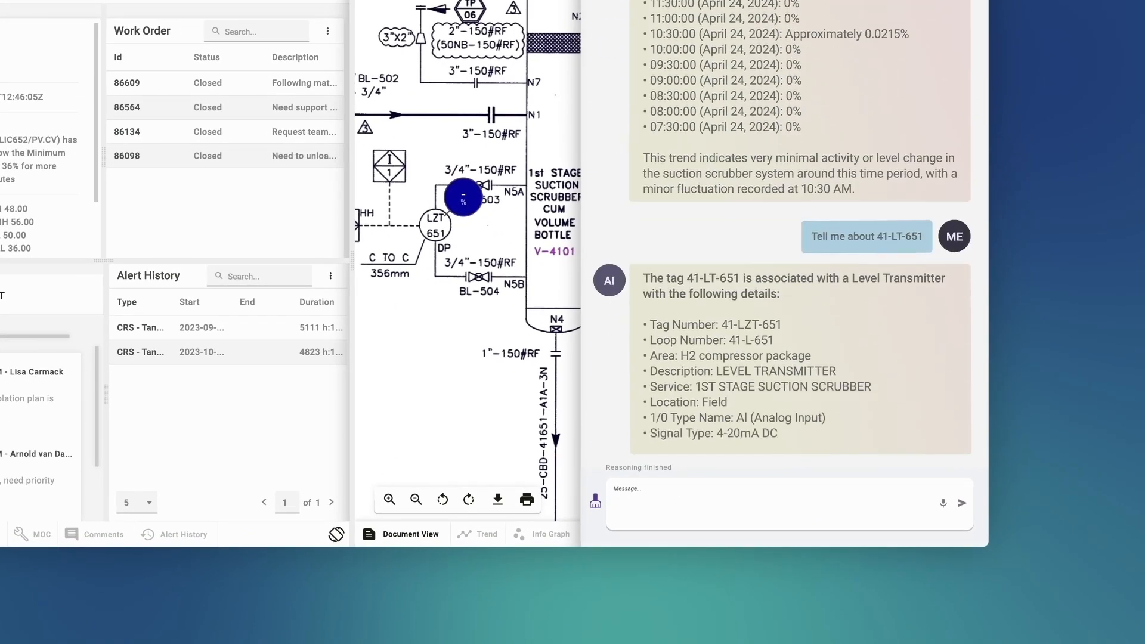
{"action": "type", "text": "Compare 652 and 651"}
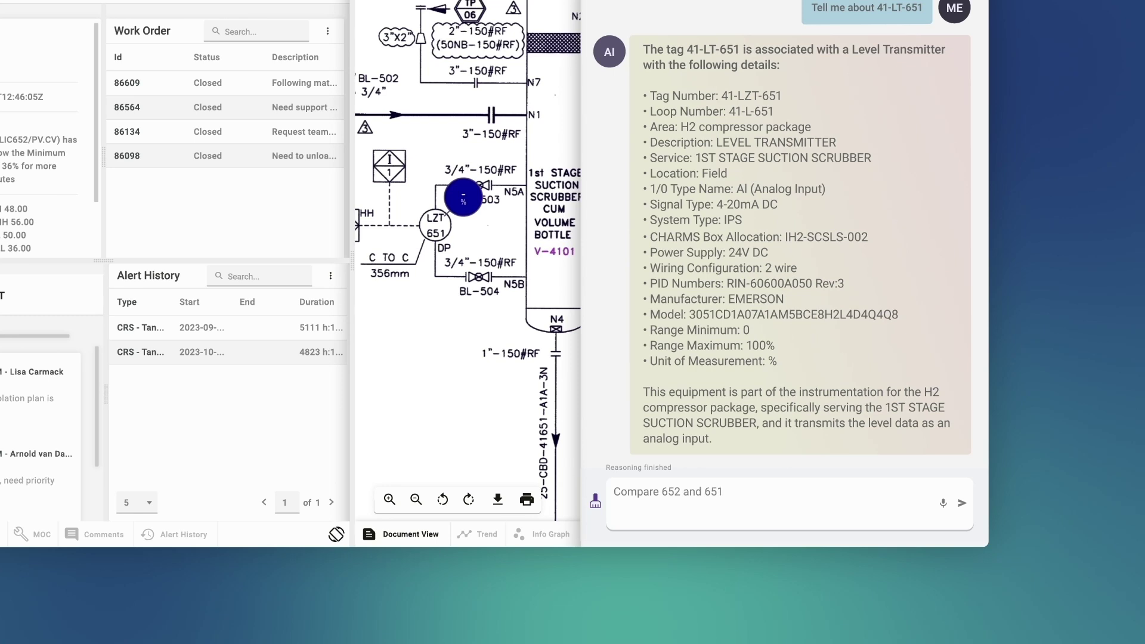
Ask the copilot to compare 652 and 651 and widen the panel to read the full comparison
{"action": "key", "text": "Return"}
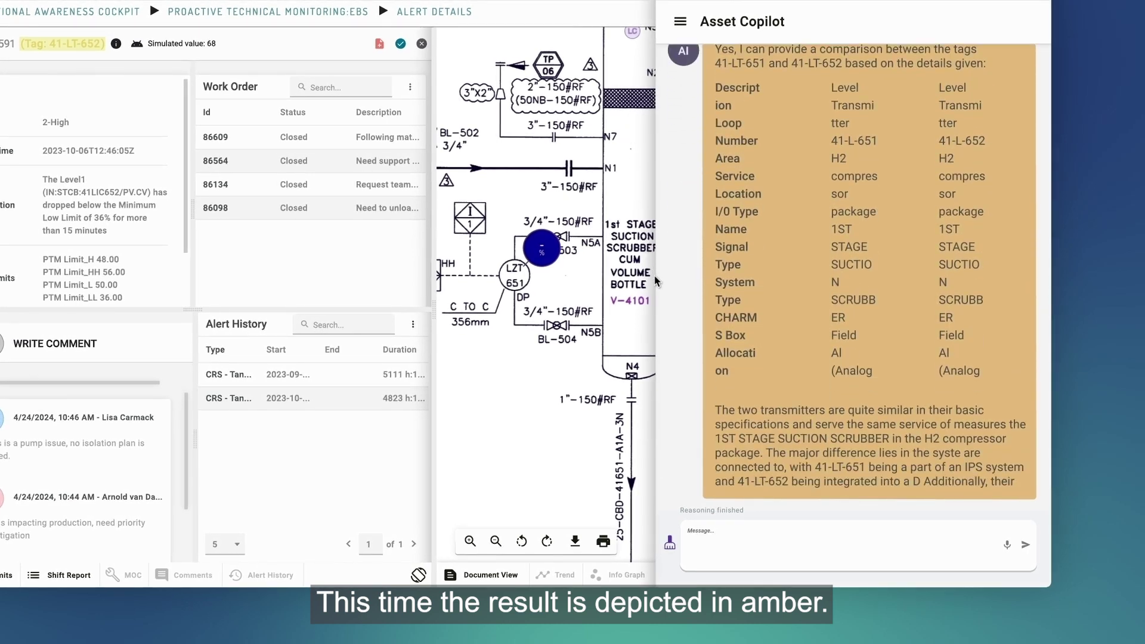
{"action": "left_click_drag", "start_coordinate": [653, 276], "coordinate": [362, 277]}
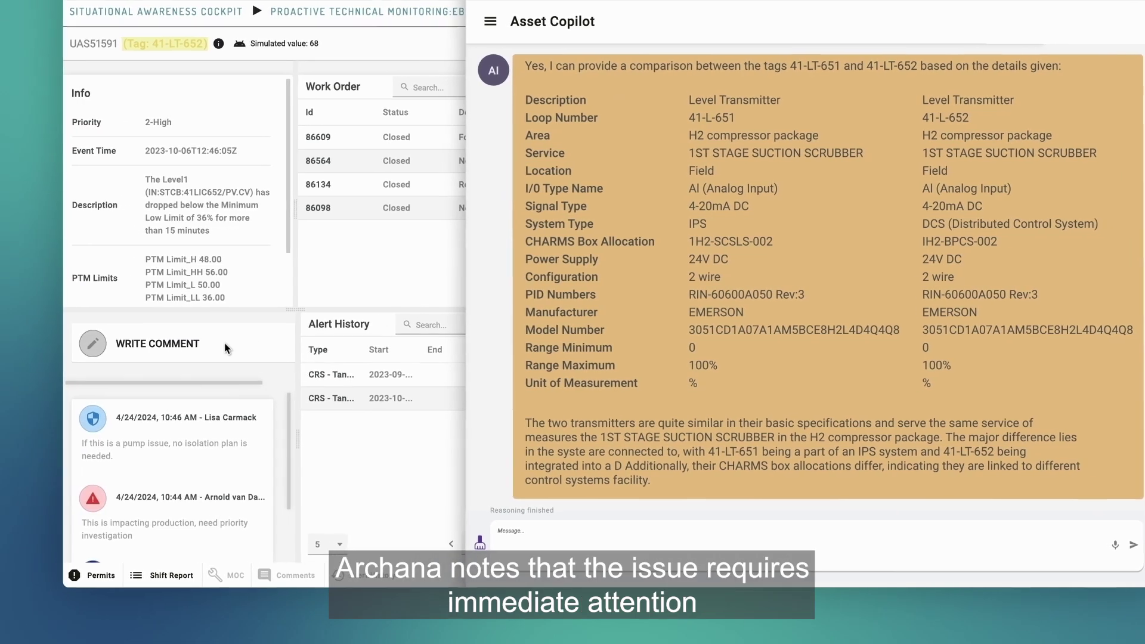
Write and submit a Proactive Monitoring comment confirming no sensor error since the neighboring sensor reads close
{"action": "left_click", "coordinate": [225, 348]}
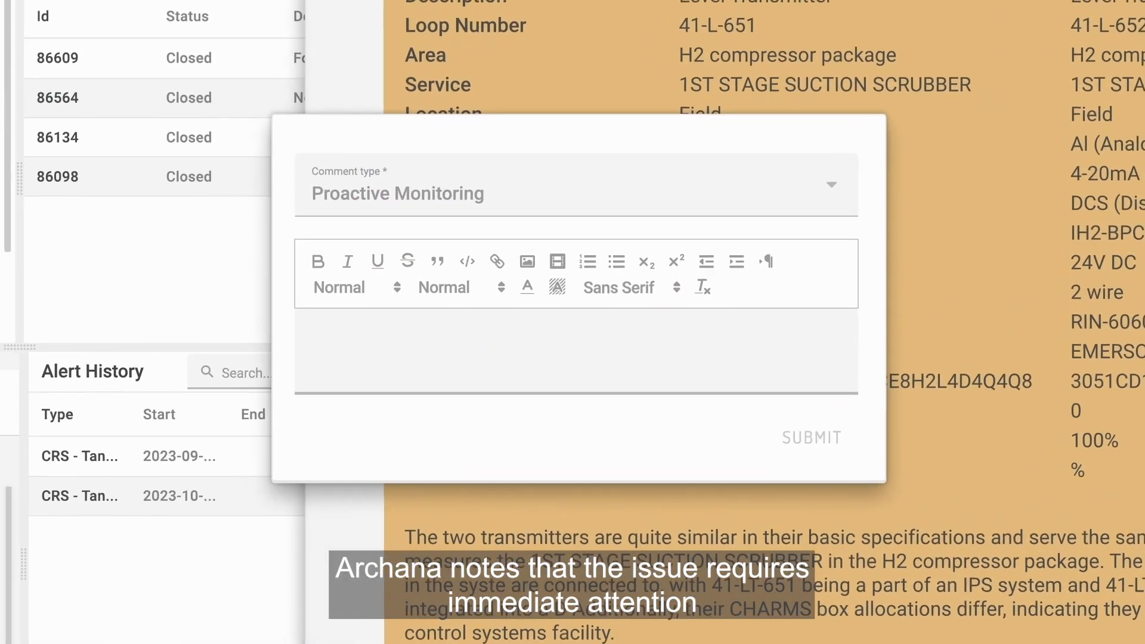
{"action": "type", "text": "I confirm this is not a sensor error, I see the nei"}
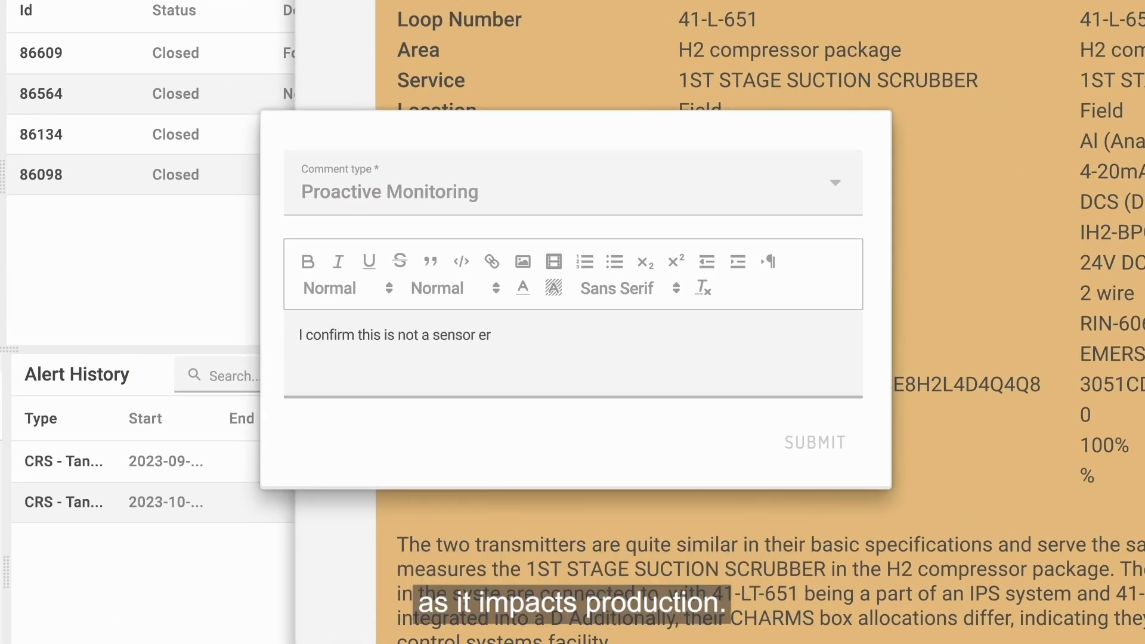
{"action": "type", "text": "ghboring sensor"}
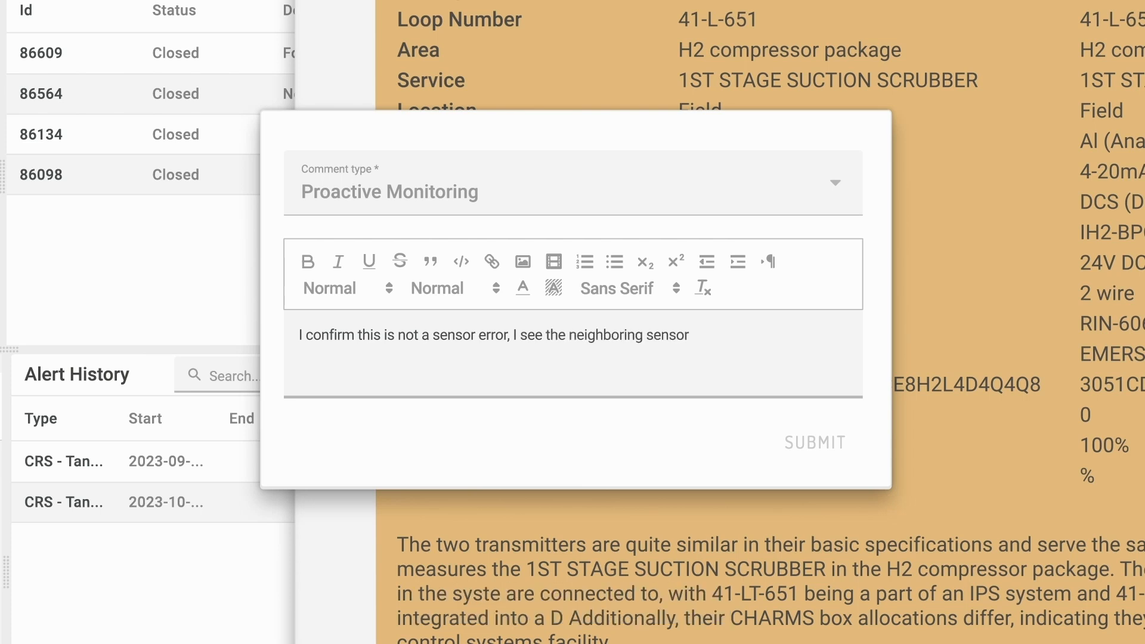
{"action": "type", "text": " reading close"}
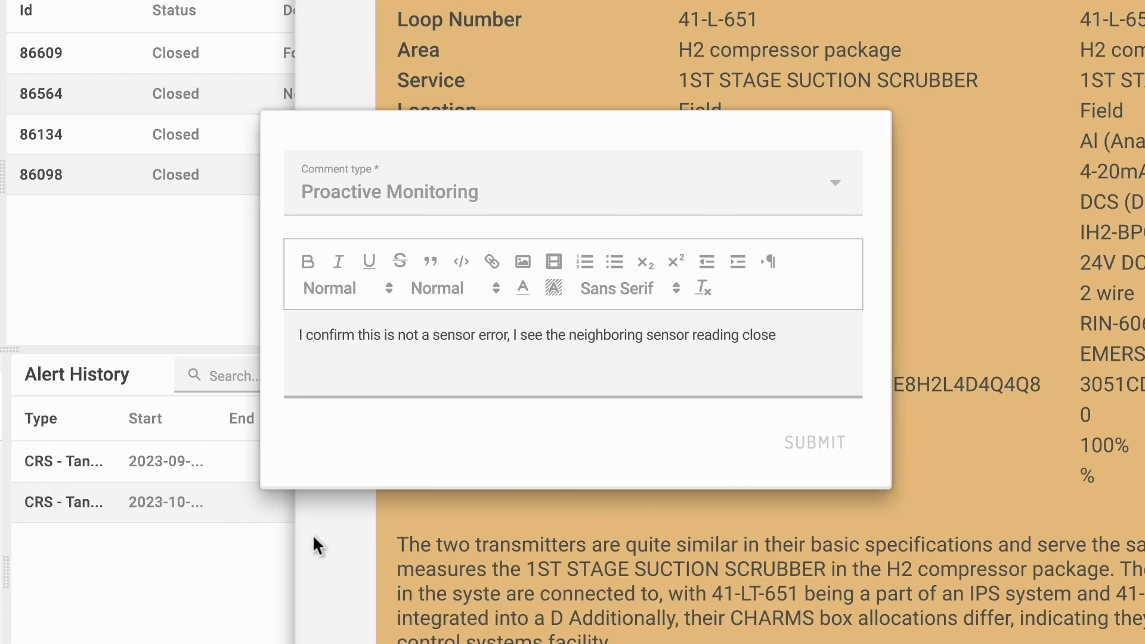
{"action": "left_click", "coordinate": [815, 442]}
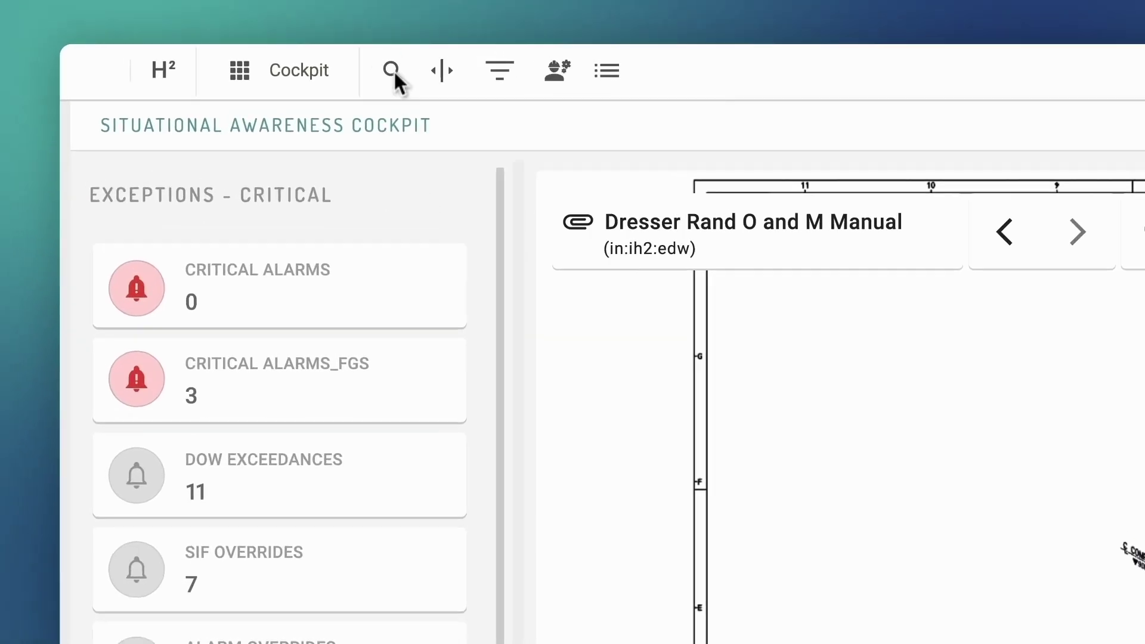
AI-search what compressor K-4101 is and open the Dresser Rand manual from the result
{"action": "left_click", "coordinate": [398, 75]}
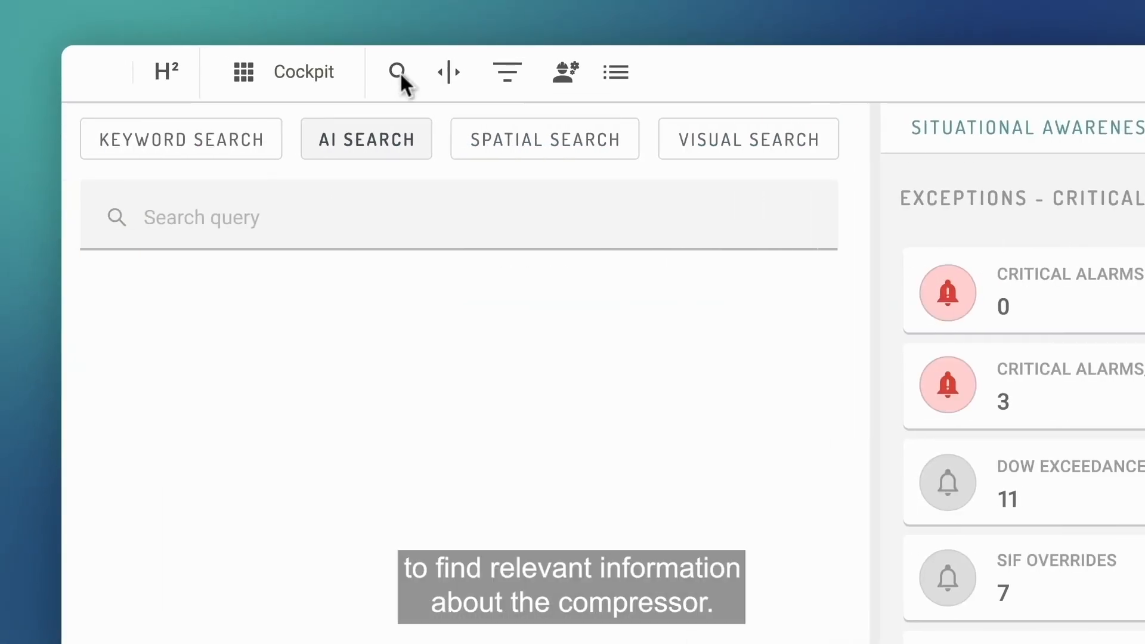
{"action": "left_click", "coordinate": [149, 227]}
{"action": "type", "text": "W"}
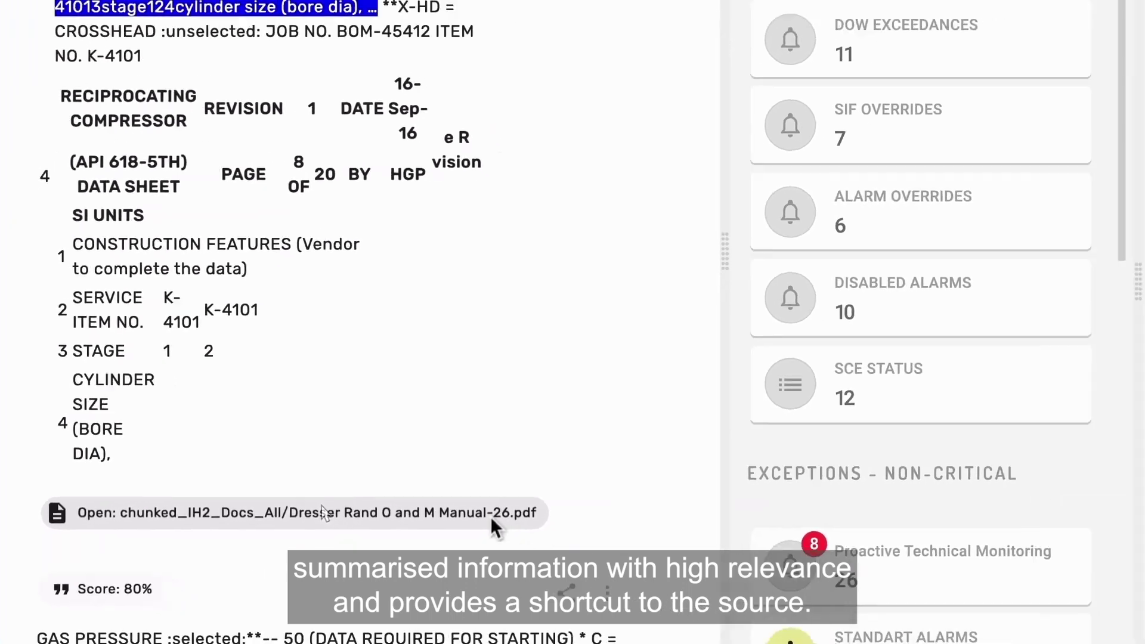
{"action": "left_click", "coordinate": [491, 517]}
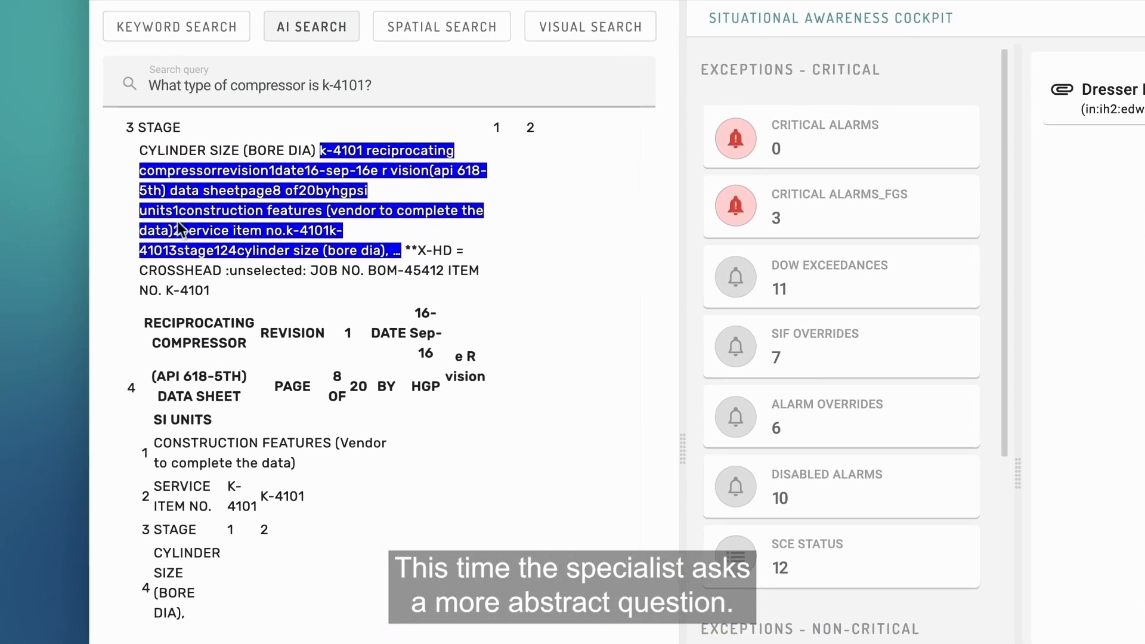
Replace the question with one on causes of packing wear or leakage and run it
{"action": "key", "text": "ctrl+a"}
{"action": "key", "text": "BackSpace"}
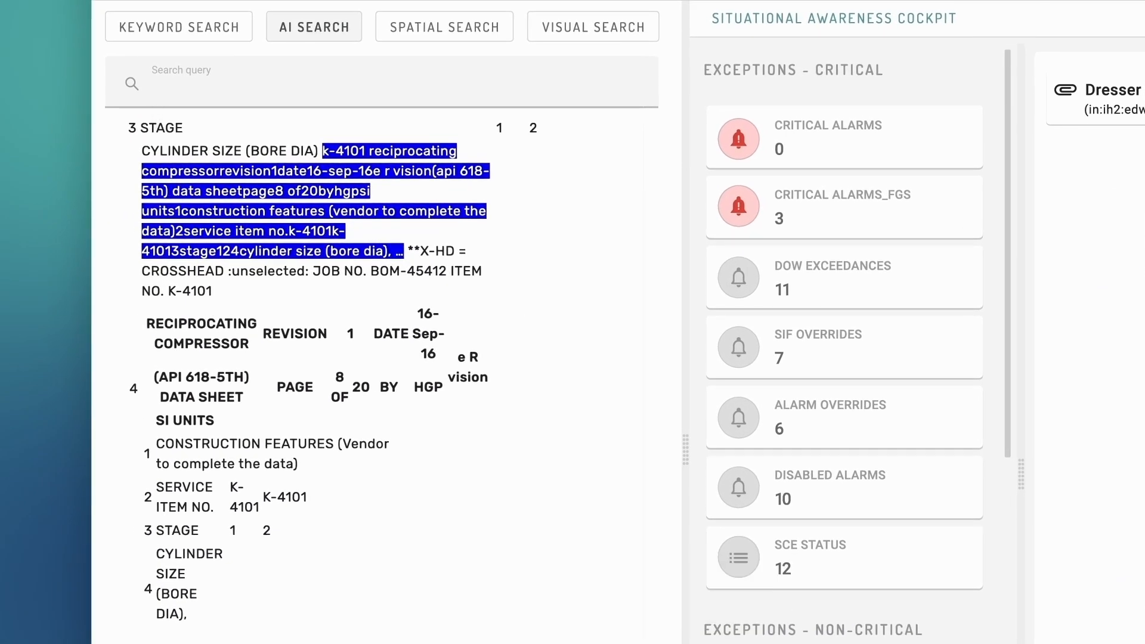
{"action": "type", "text": "What are the causes of packing wear or leakage for the compressor i"}
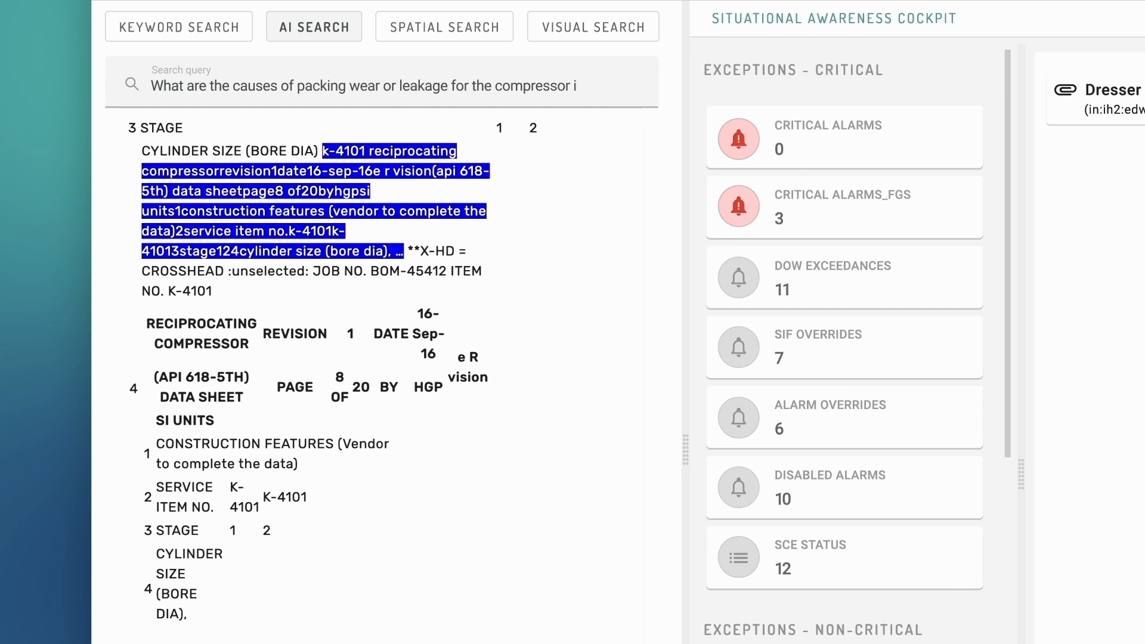
{"action": "type", "text": "?"}
{"action": "key", "text": "Return"}
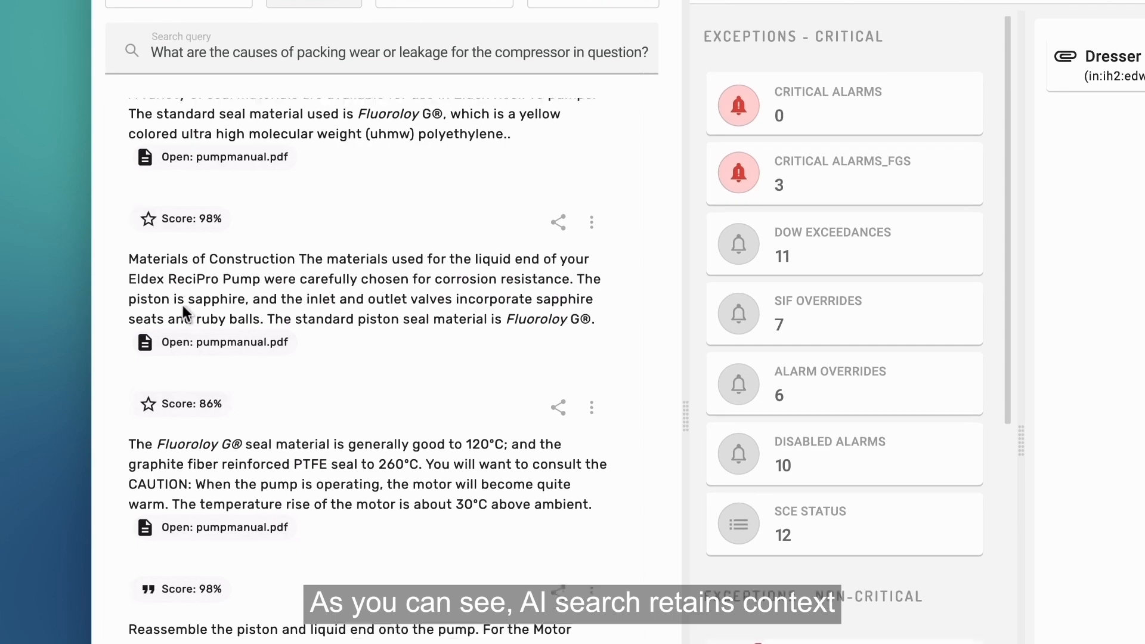
{"action": "scroll", "coordinate": [273, 489], "scroll_direction": "down", "scroll_amount": 5}
{"action": "scroll", "coordinate": [345, 541], "scroll_direction": "down", "scroll_amount": 2}
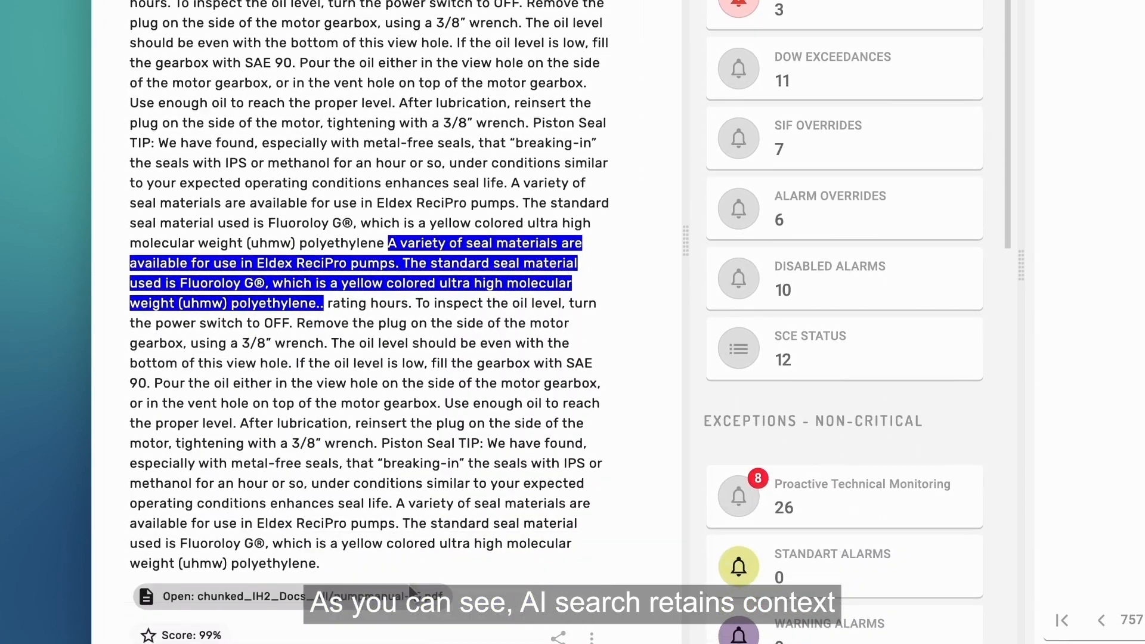
{"action": "scroll", "coordinate": [386, 570], "scroll_direction": "down", "scroll_amount": 3}
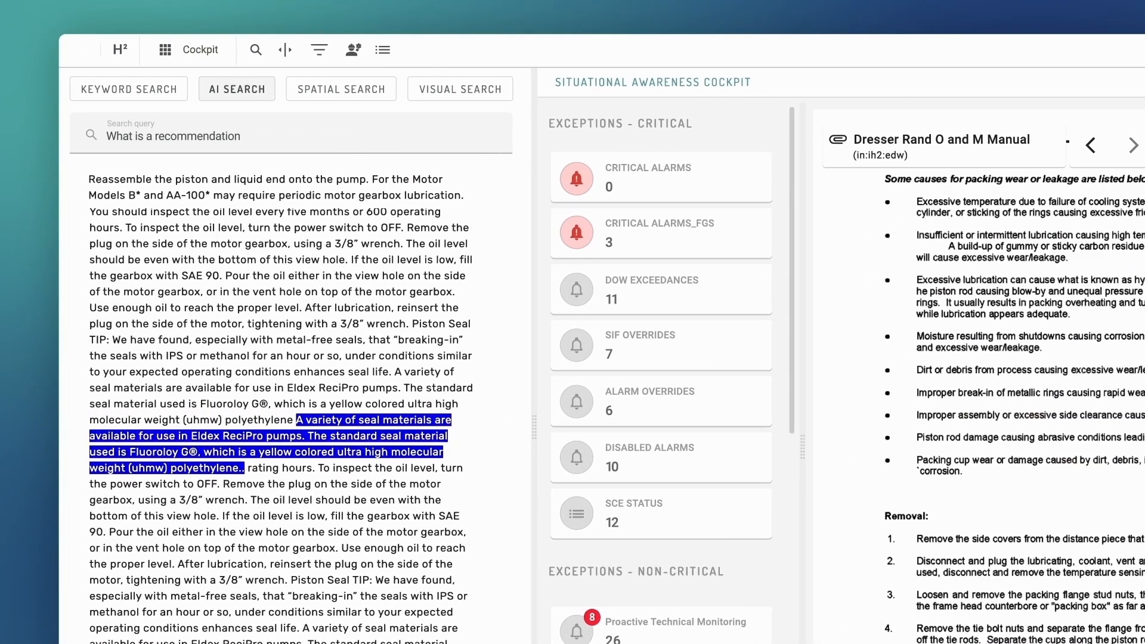
{"action": "type", "text": "?"}
Search for a gradual rod drop recommendation and review K-410B event 103433's fact sheet
{"action": "key", "text": "Return"}
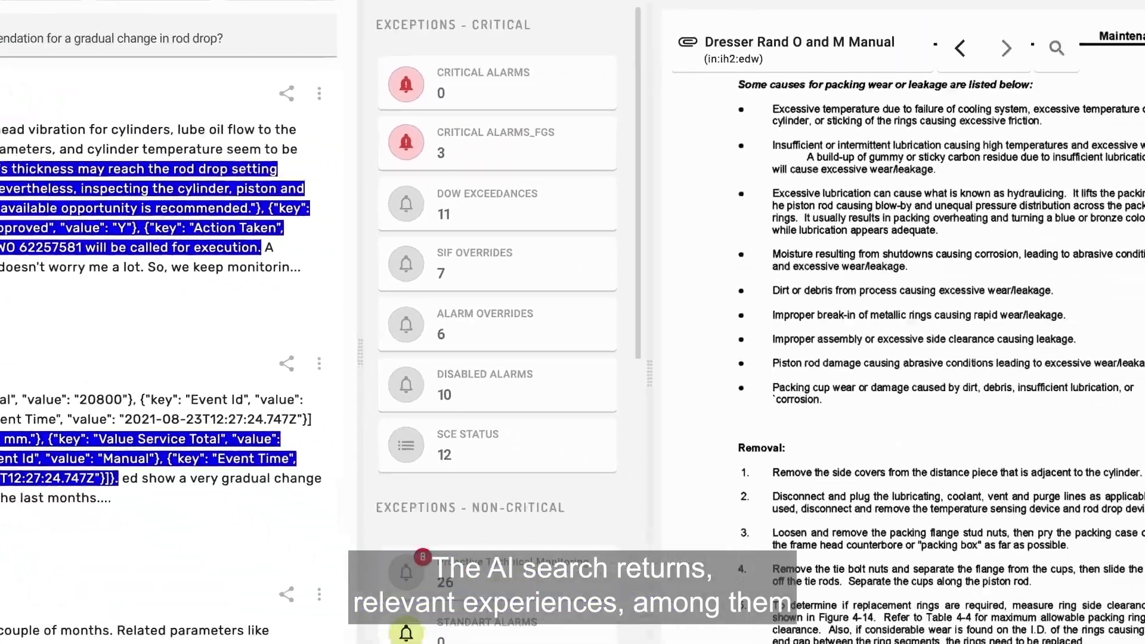
{"action": "left_click", "coordinate": [176, 402]}
{"action": "left_click", "coordinate": [730, 510]}
{"action": "scroll", "coordinate": [736, 444], "scroll_direction": "down", "scroll_amount": 2}
{"action": "scroll", "coordinate": [736, 443], "scroll_direction": "down", "scroll_amount": 2}
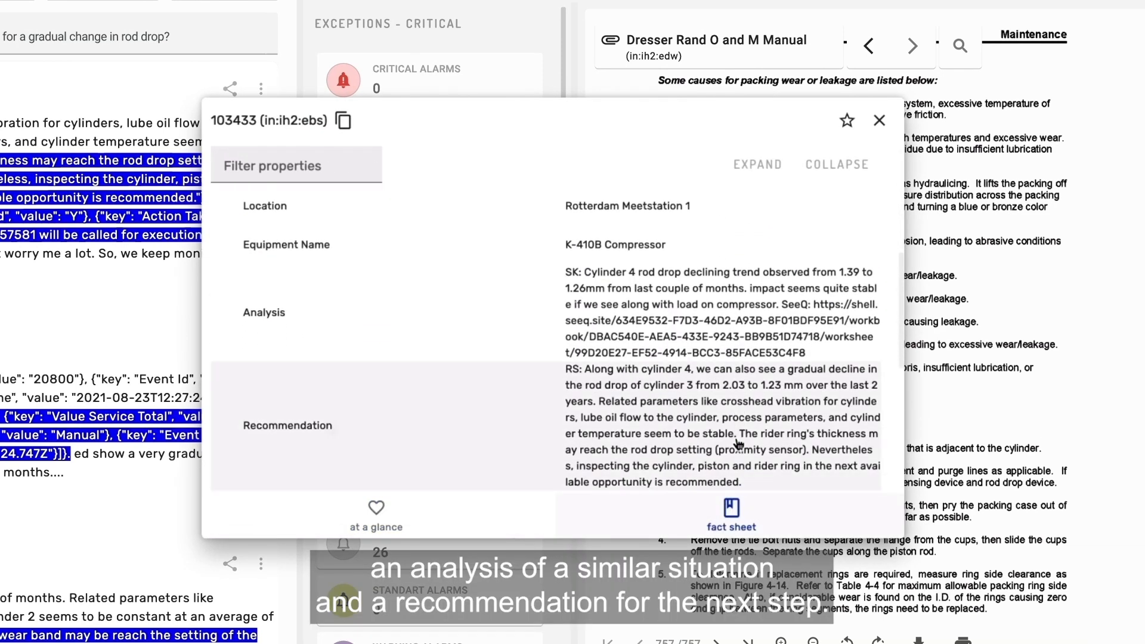
{"action": "scroll", "coordinate": [739, 444], "scroll_direction": "down", "scroll_amount": 1}
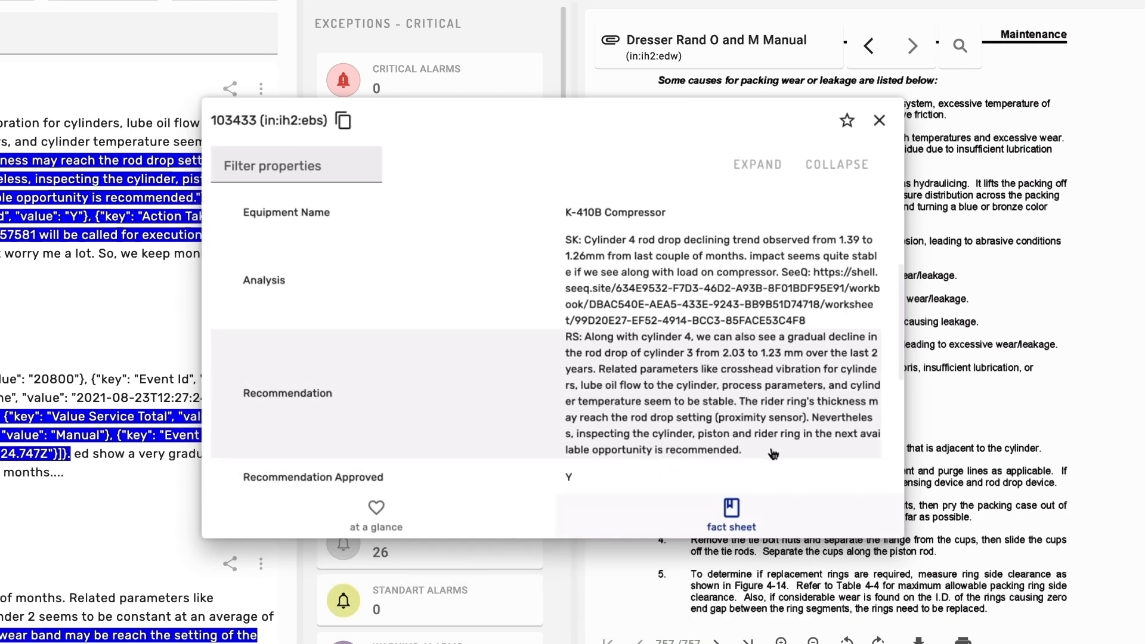
{"action": "left_click", "coordinate": [881, 122]}
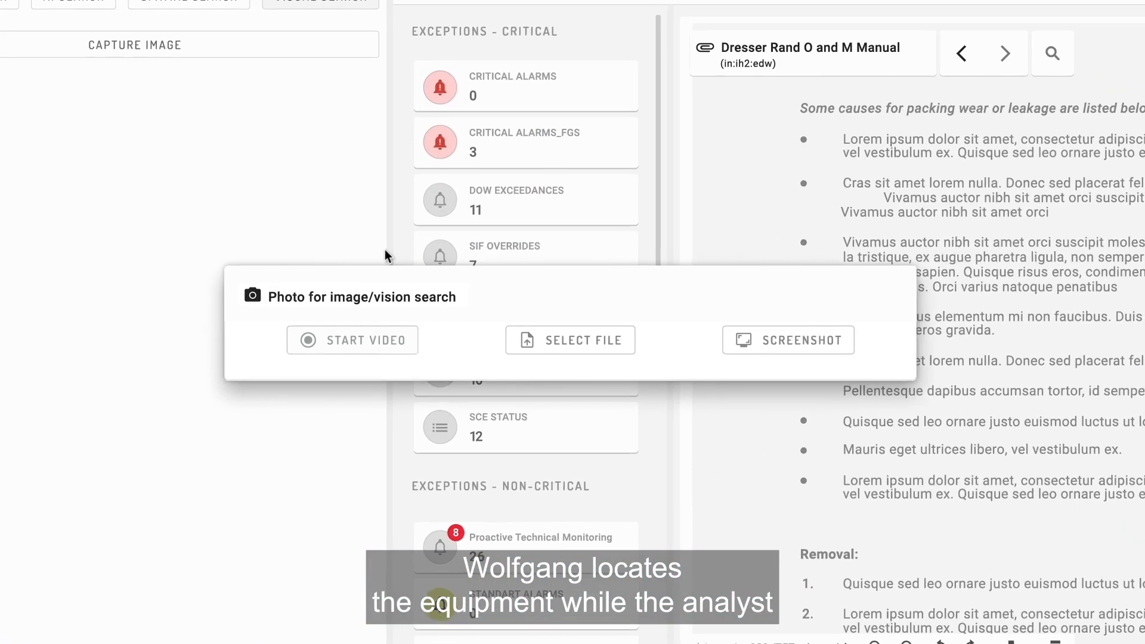
Load the corroded shaft photo from file and upload it to the visual search
{"action": "left_click", "coordinate": [563, 348]}
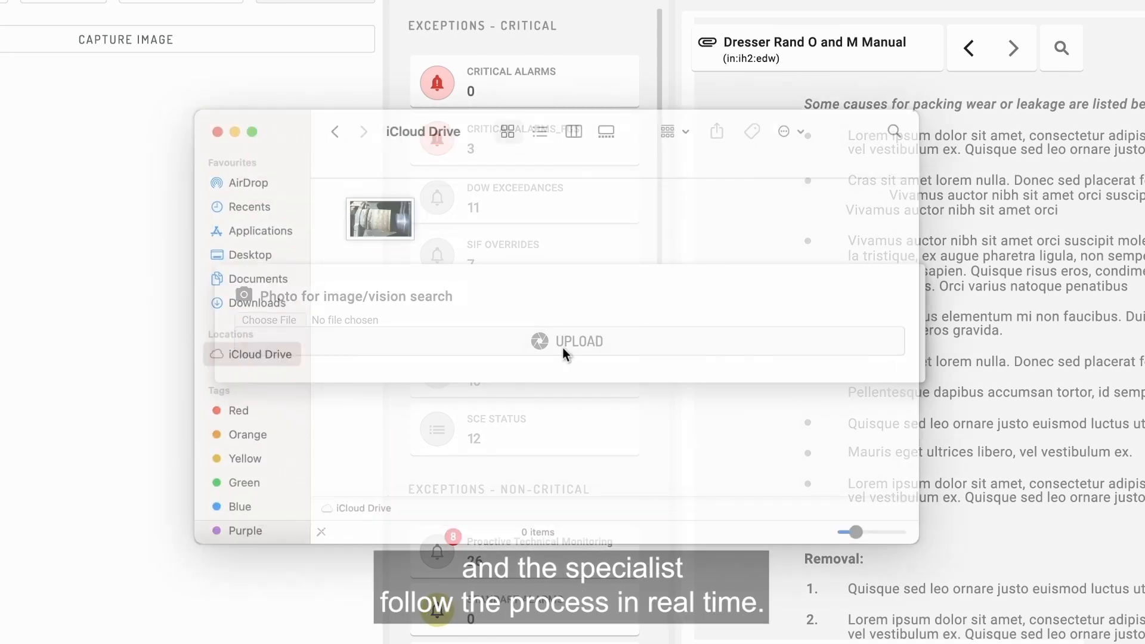
{"action": "double_click", "coordinate": [364, 212]}
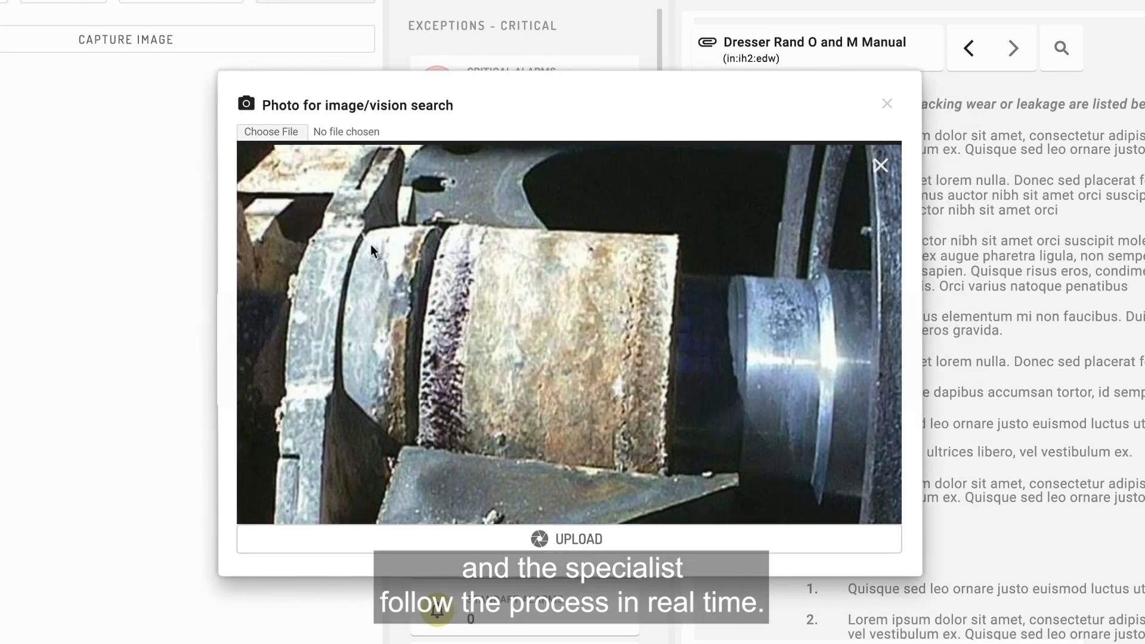
{"action": "left_click", "coordinate": [515, 543]}
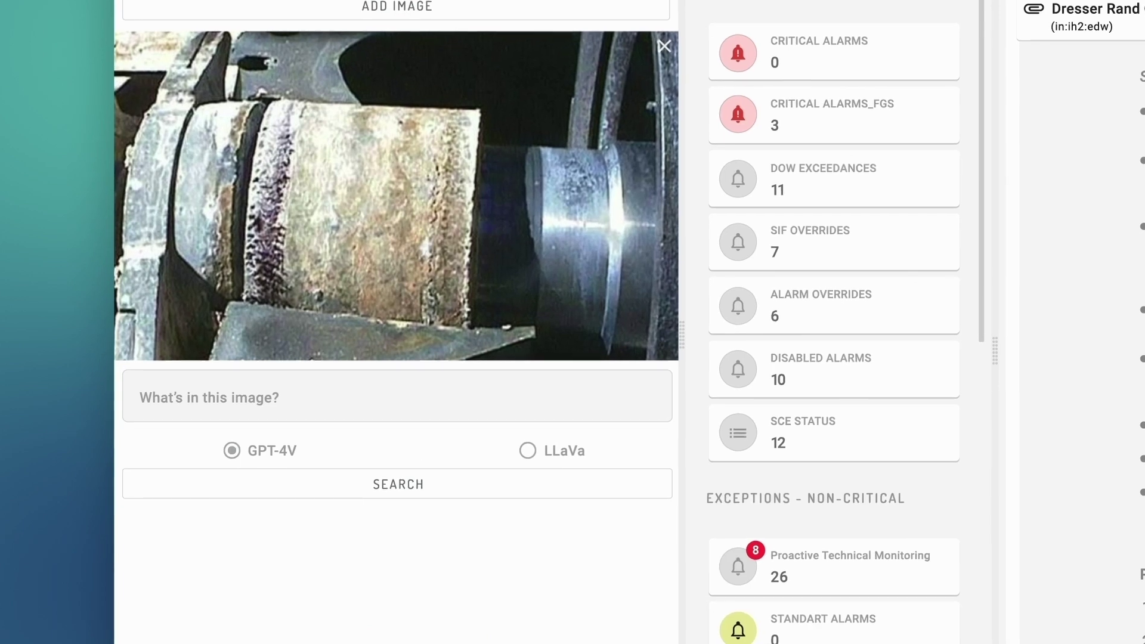
{"action": "type", "text": "Is"}
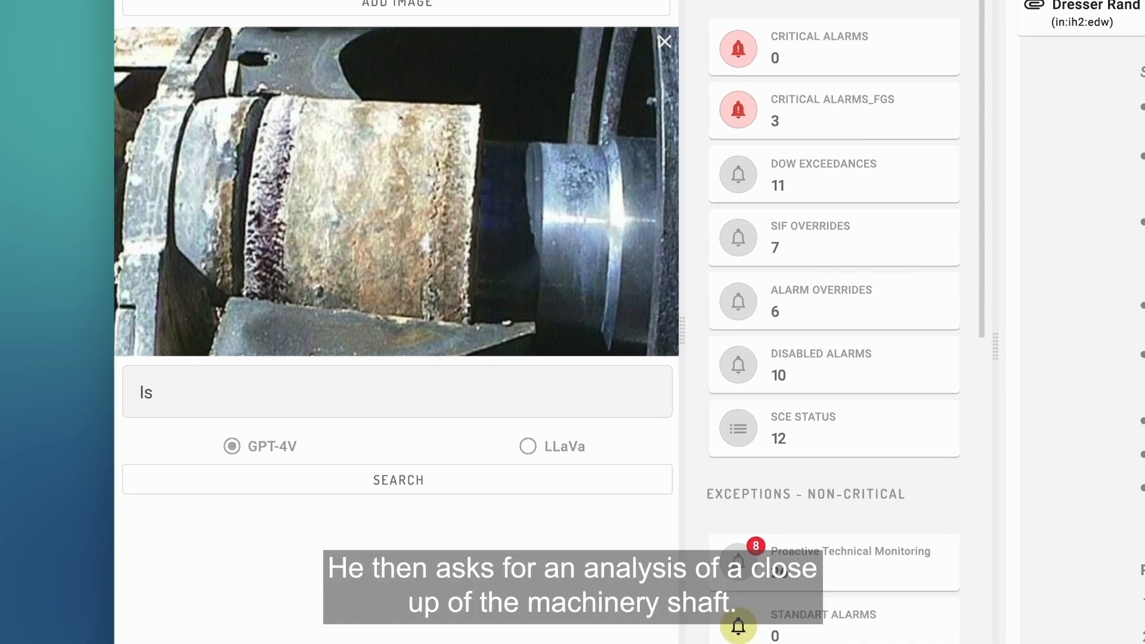
{"action": "type", "text": " this pump ok?"}
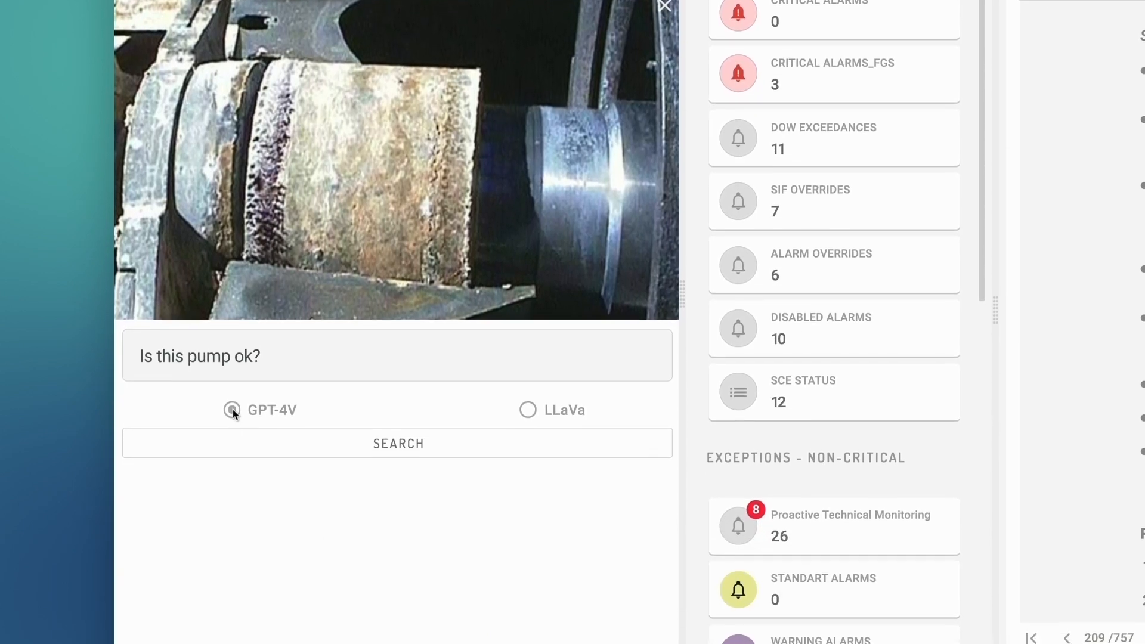
Submit "Is this pump ok?" on the uploaded photo with GPT-4V selected
{"action": "left_click", "coordinate": [232, 413]}
{"action": "left_click", "coordinate": [248, 444]}
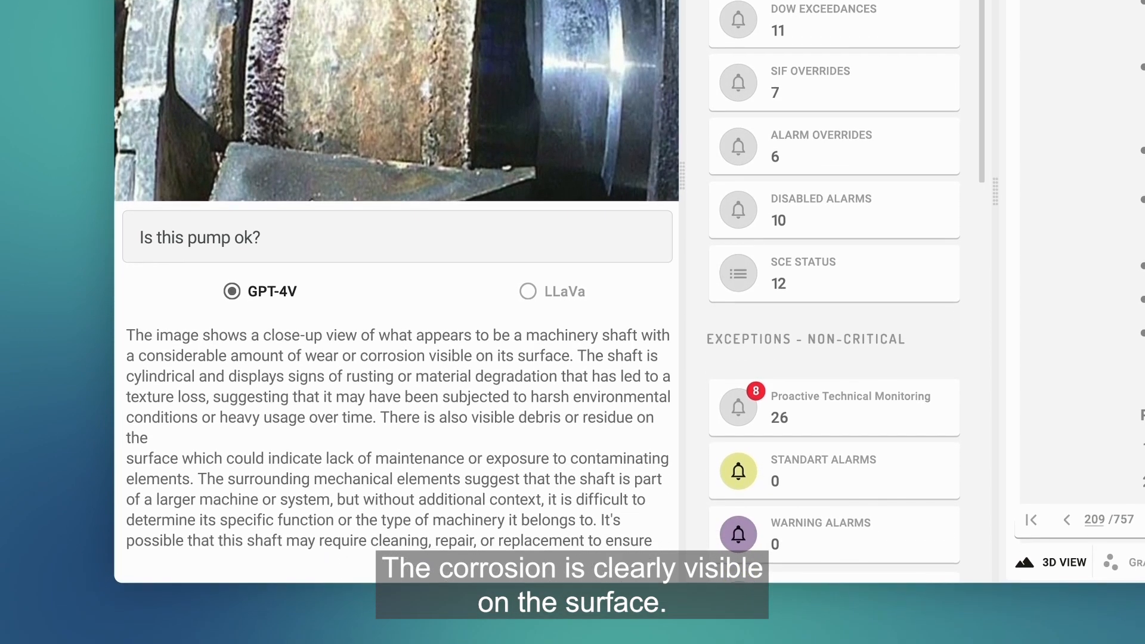